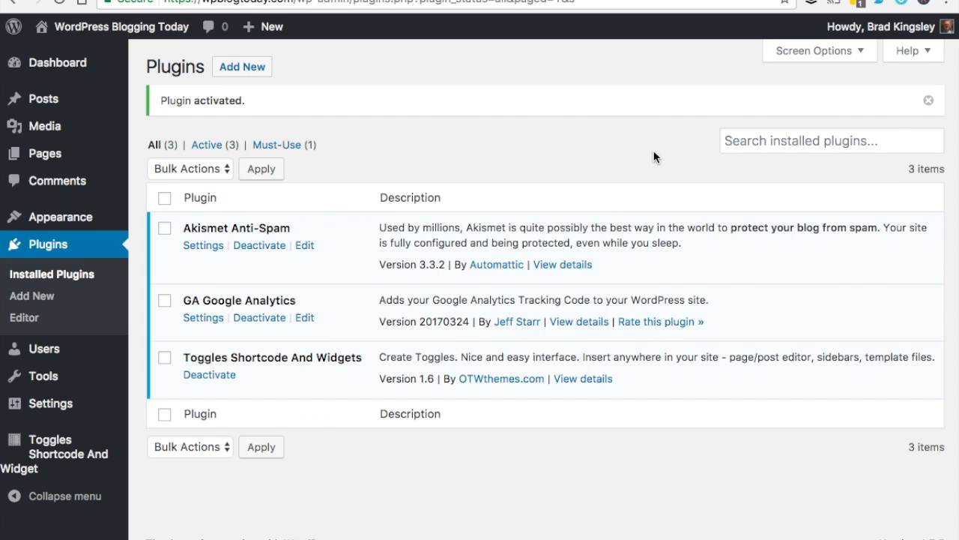
Go from the Installed Plugins list to the Add New plugins page
left_click(242, 67)
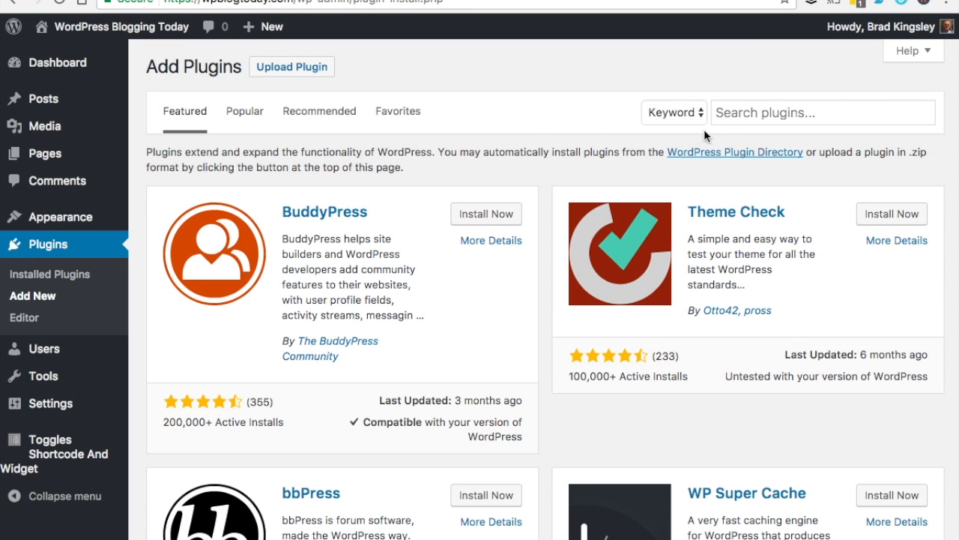
Search the plugin directory for 'yoast', then install and activate Yoast SEO
left_click(736, 116)
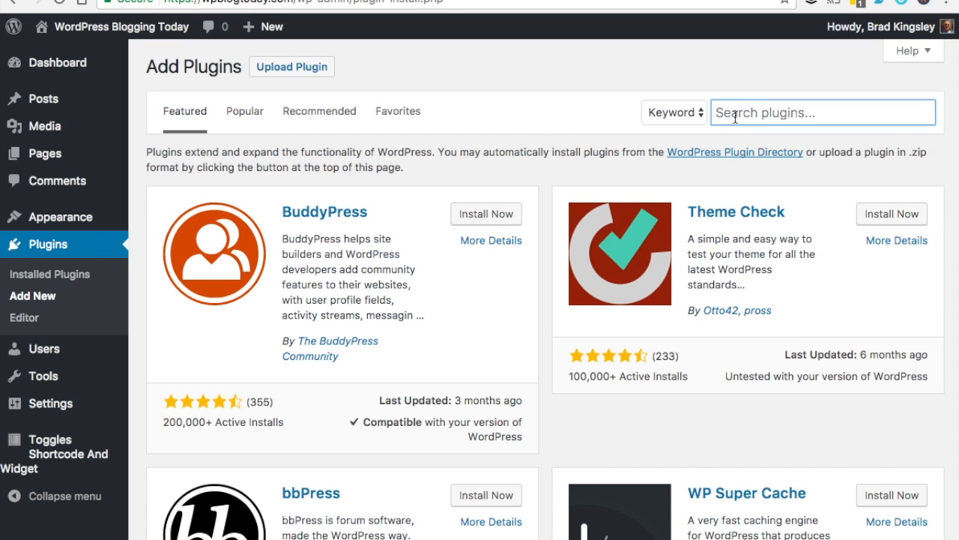
type("yoast")
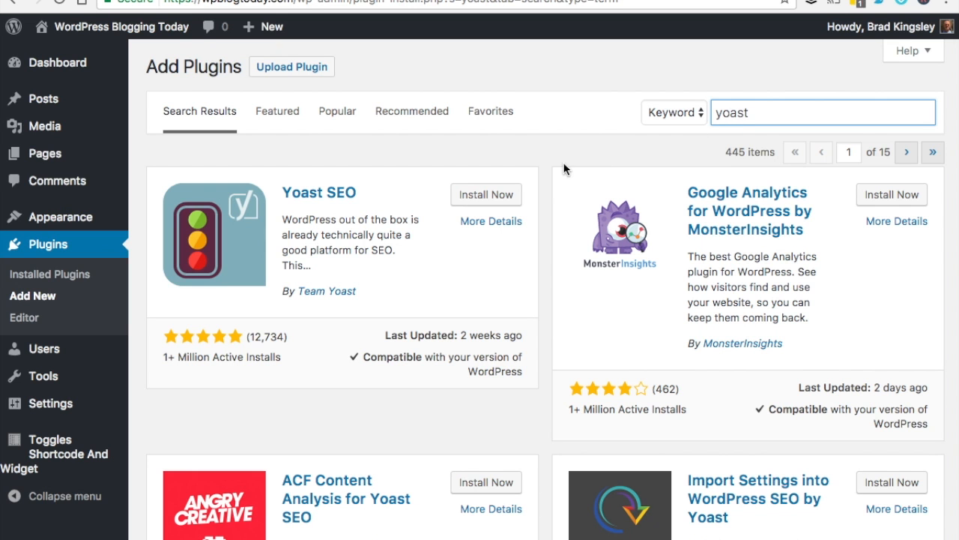
left_click(505, 197)
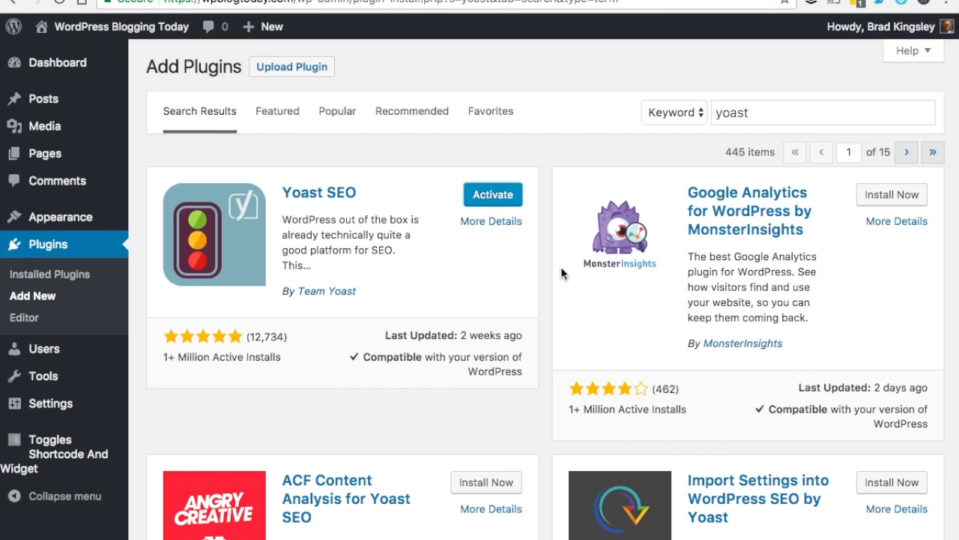
left_click(500, 204)
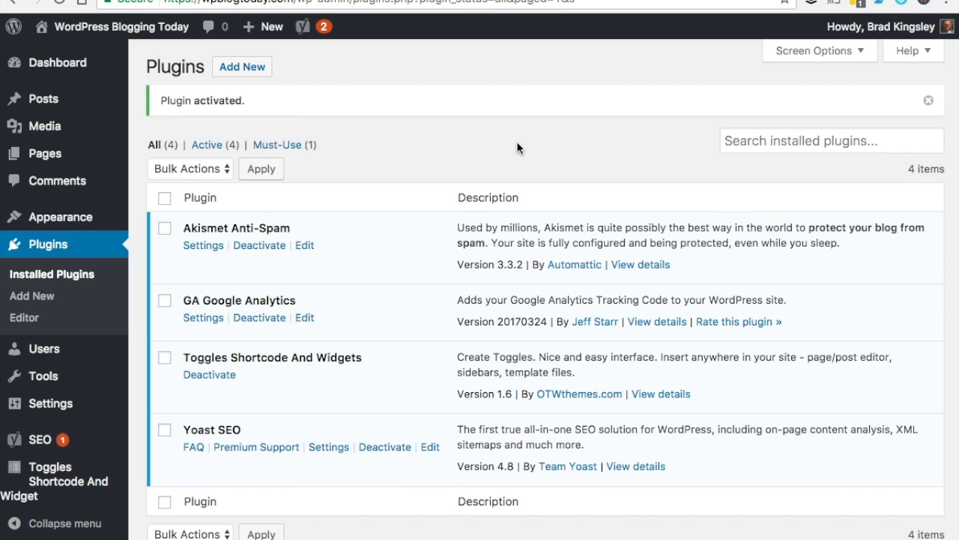
Open Yoast SEO notifications from the admin bar and launch the configuration wizard
mouse_move(305, 30)
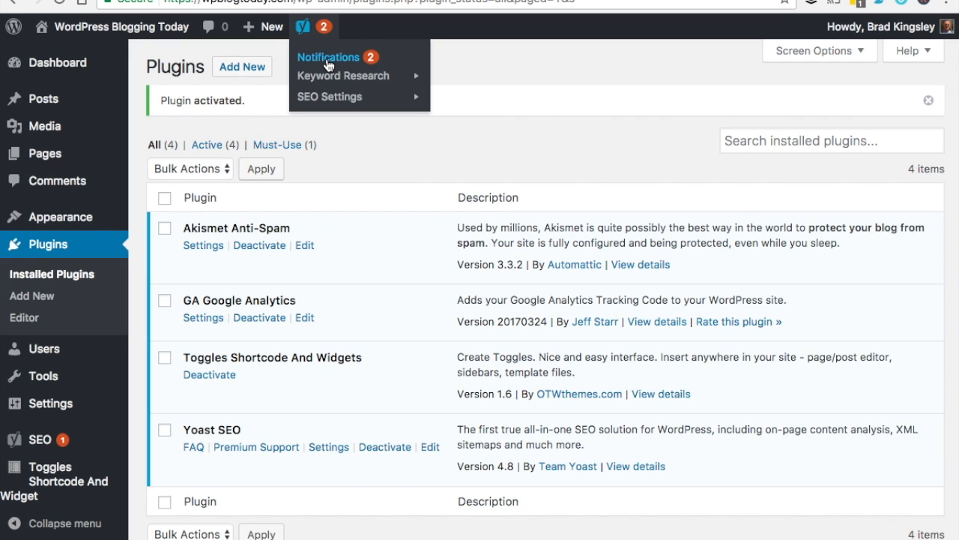
left_click(327, 65)
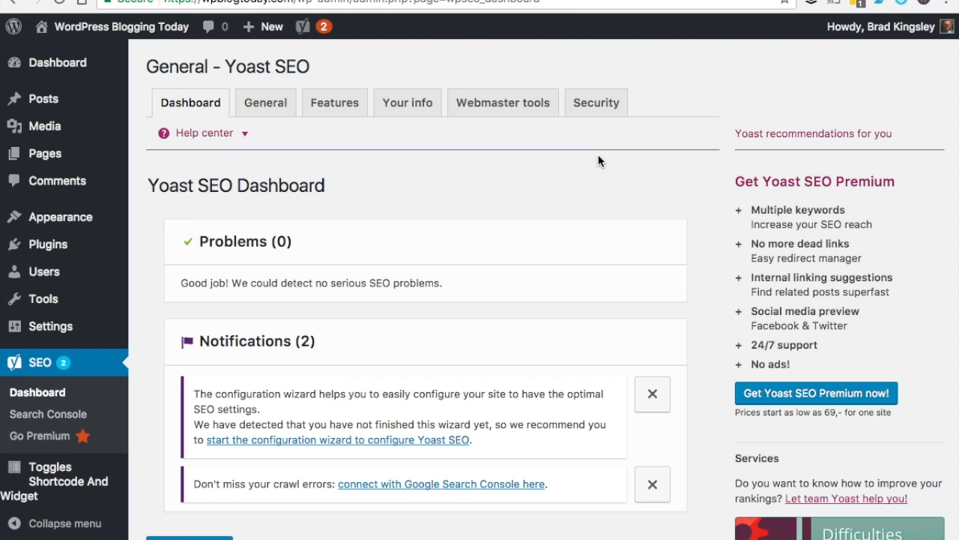
scroll(671, 211, "down", 3)
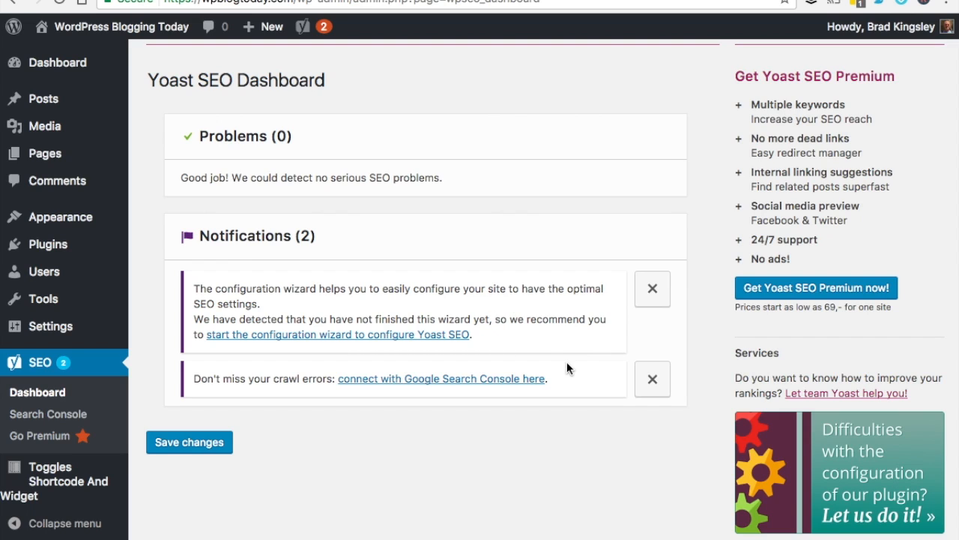
left_click(424, 339)
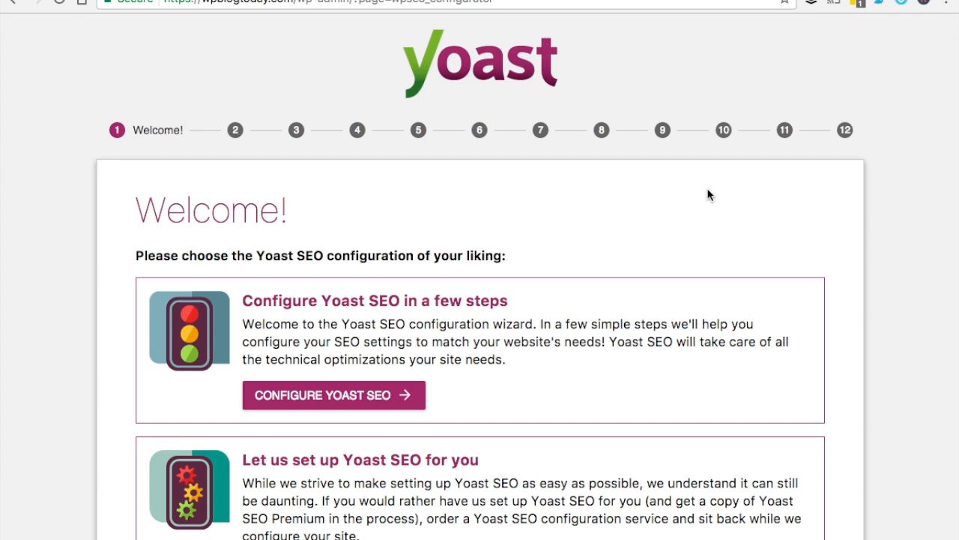
Start configuring Yoast SEO, marking the site as a live production blog
scroll(758, 196, "down", 2)
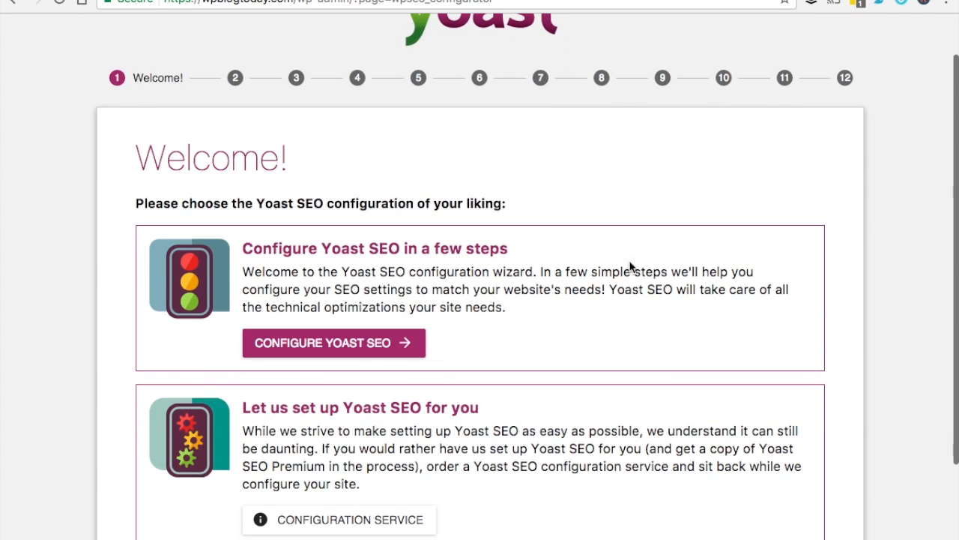
left_click(354, 343)
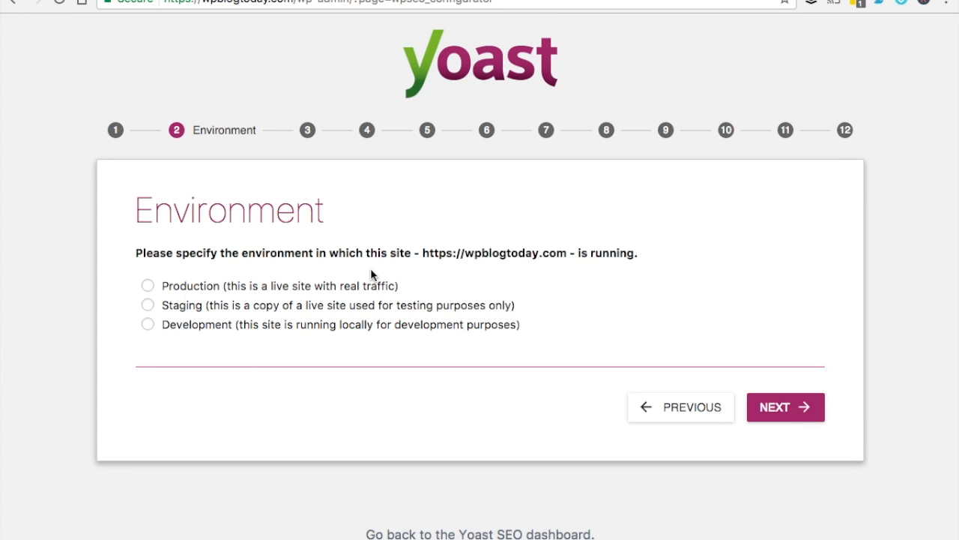
left_click(148, 285)
left_click(783, 397)
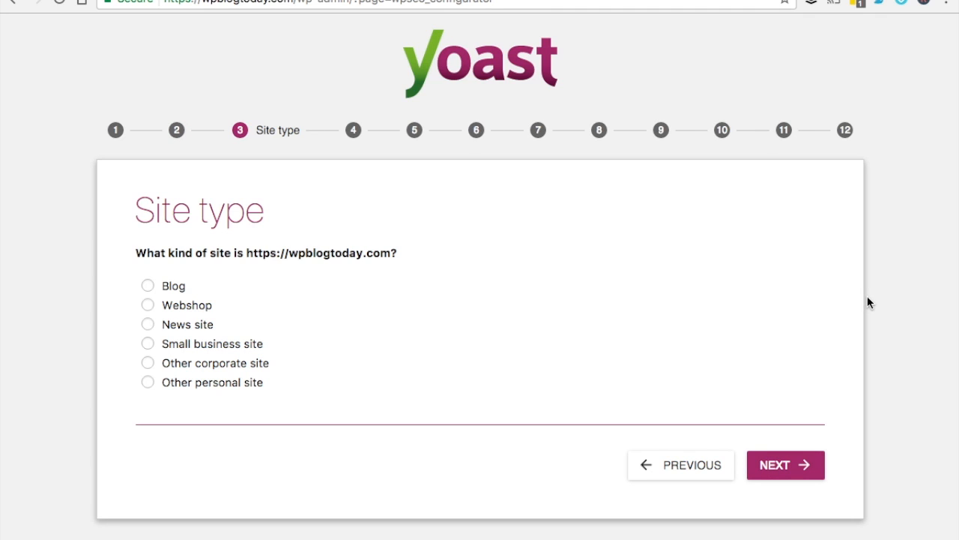
left_click(148, 286)
left_click(782, 466)
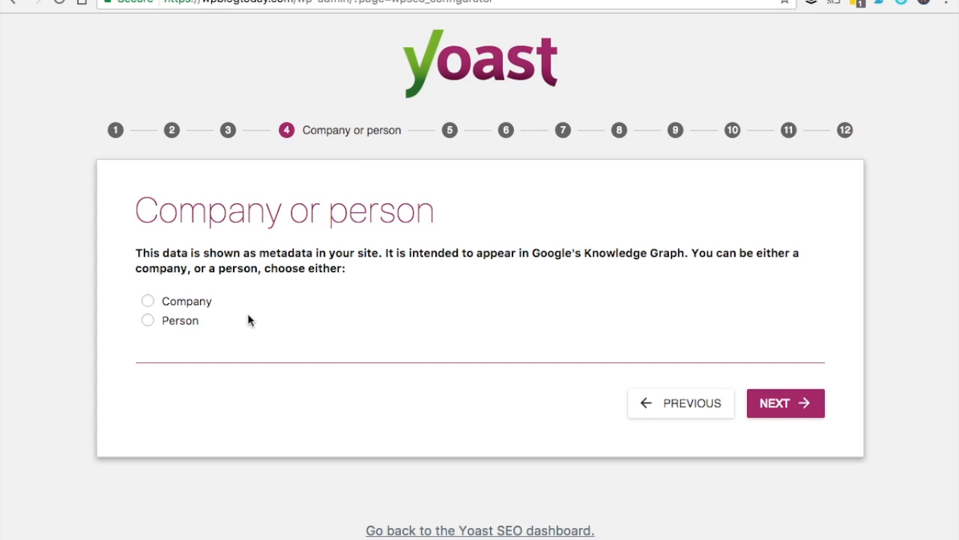
Declare the site as run by the company 'WP Blog Today'
left_click(148, 302)
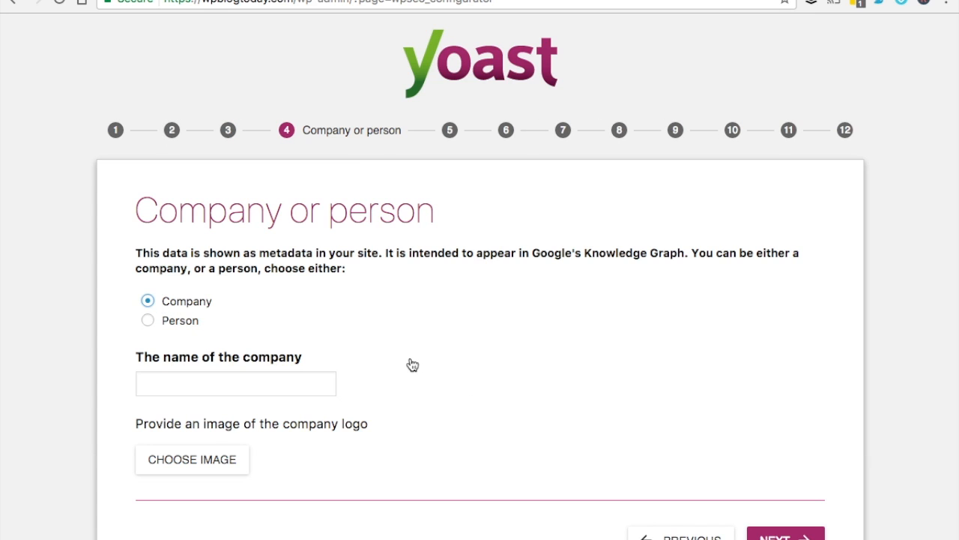
scroll(313, 359, "down", 1)
left_click(300, 334)
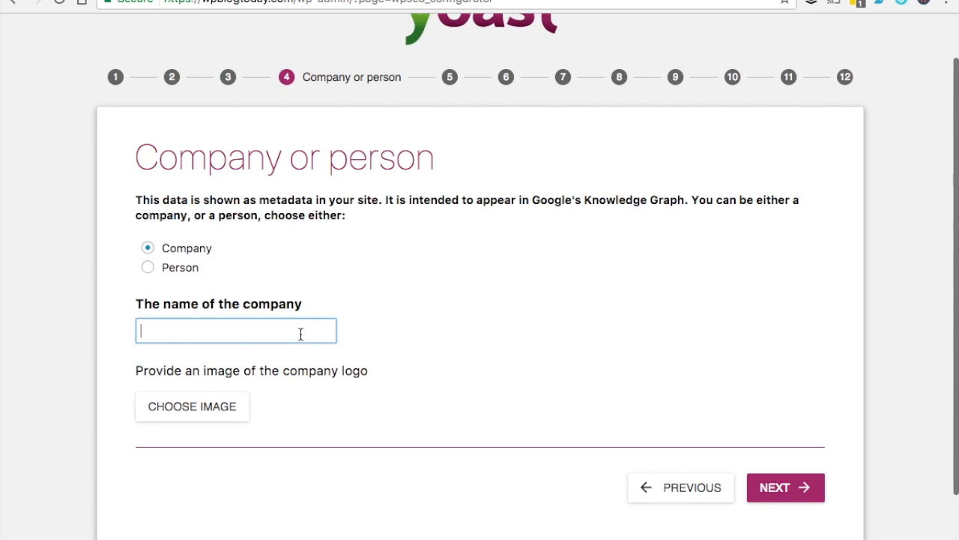
type("WP Blog Today")
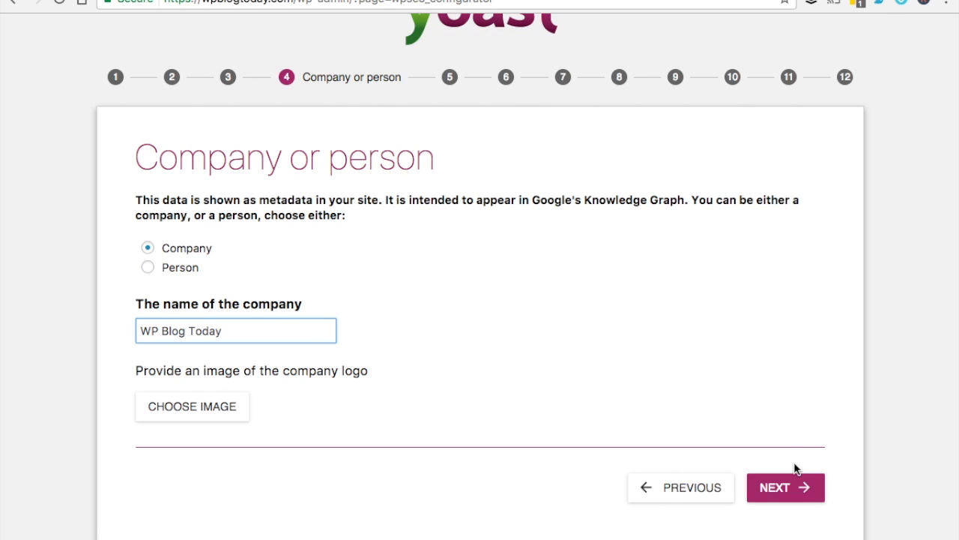
left_click(806, 489)
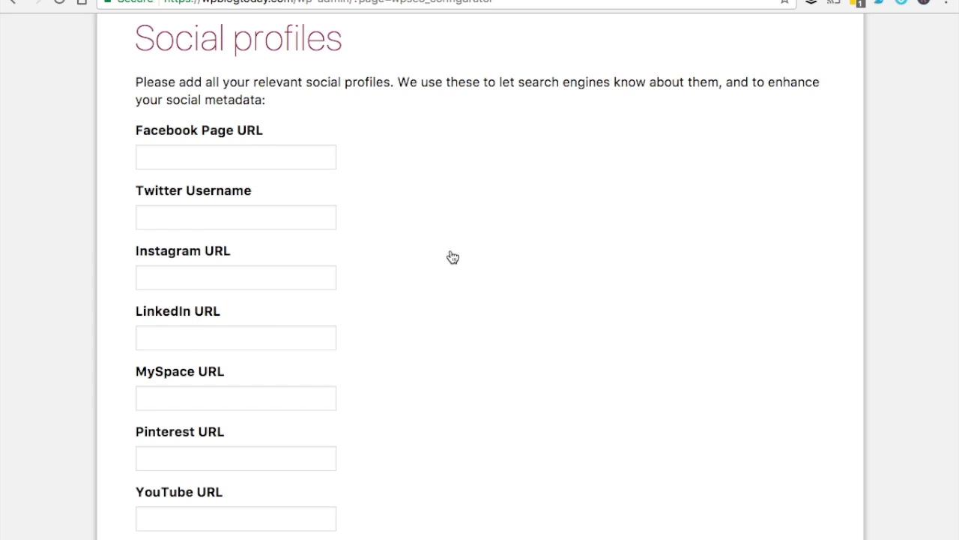
Skip the Social profiles step, leaving all profile fields blank
scroll(452, 257, "down", 5)
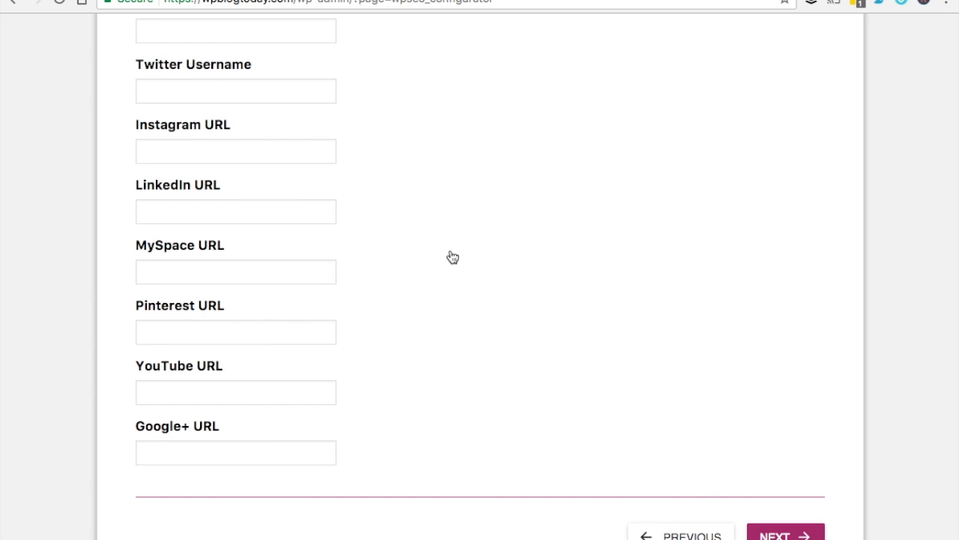
scroll(451, 256, "up", 4)
scroll(451, 256, "up", 3)
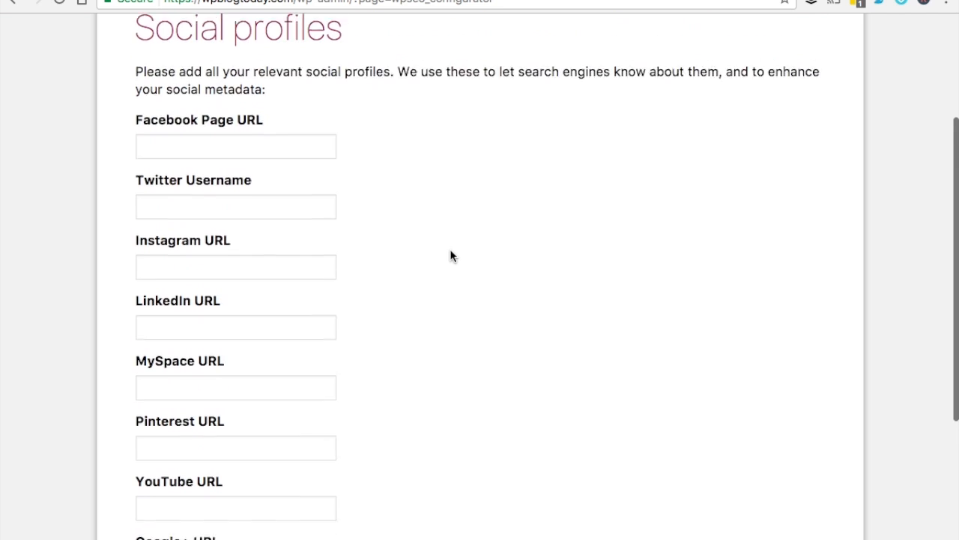
scroll(450, 257, "down", 1)
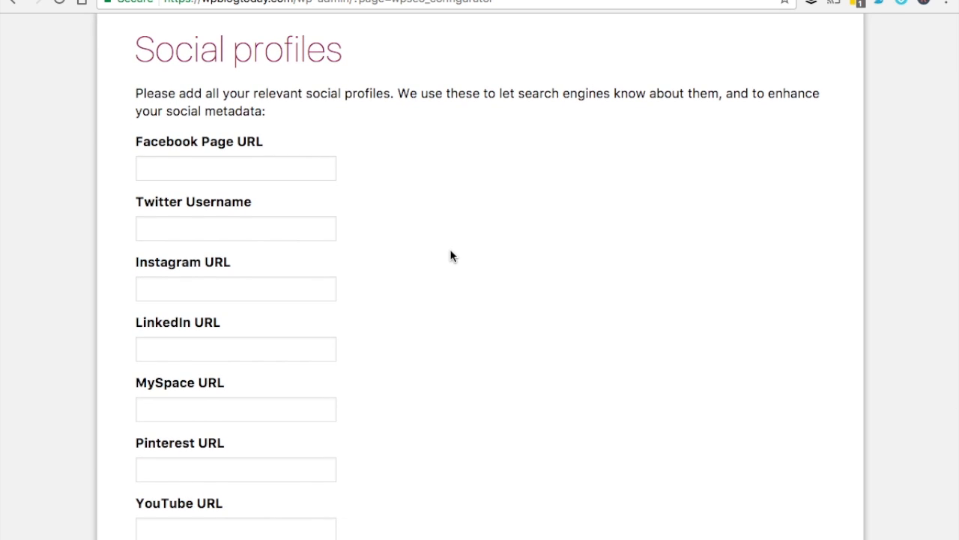
scroll(450, 256, "down", 5)
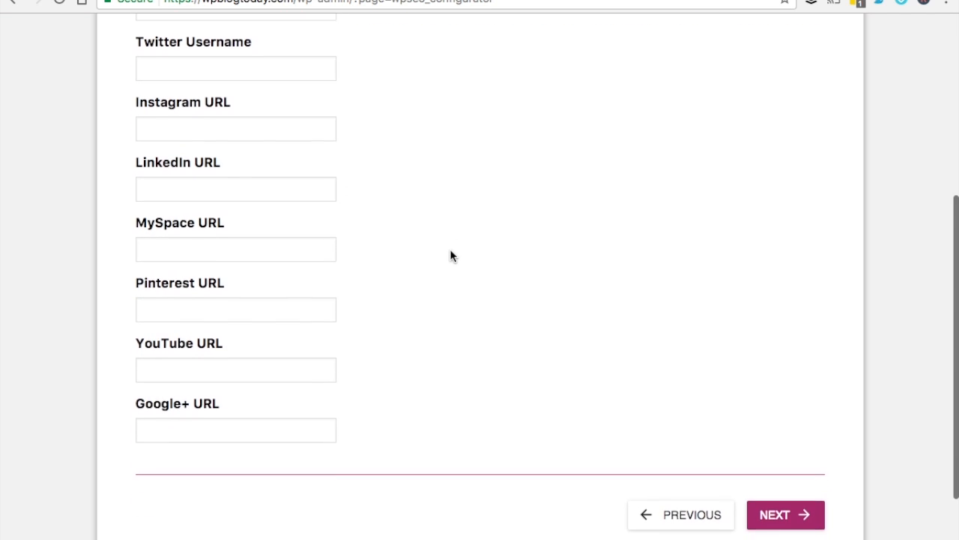
left_click(802, 514)
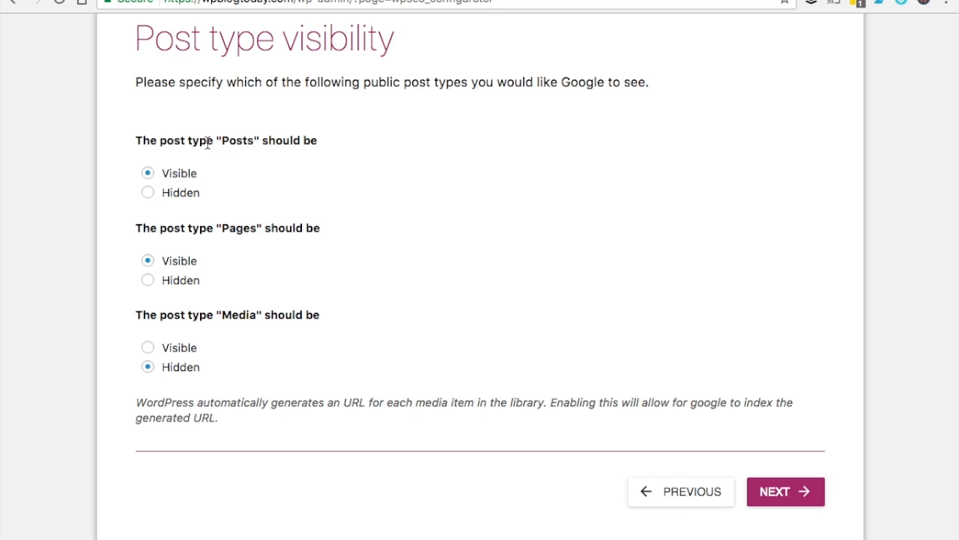
Keep Posts and Pages visible and leave multiple authors set to No
double_click(233, 140)
left_click_drag(520, 79, 627, 88)
left_click(567, 180)
left_click(799, 493)
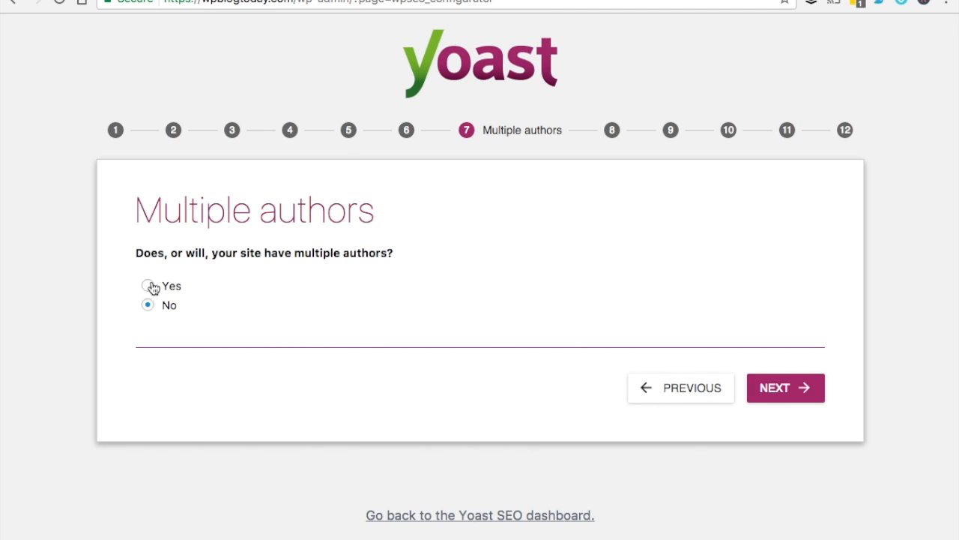
left_click(798, 389)
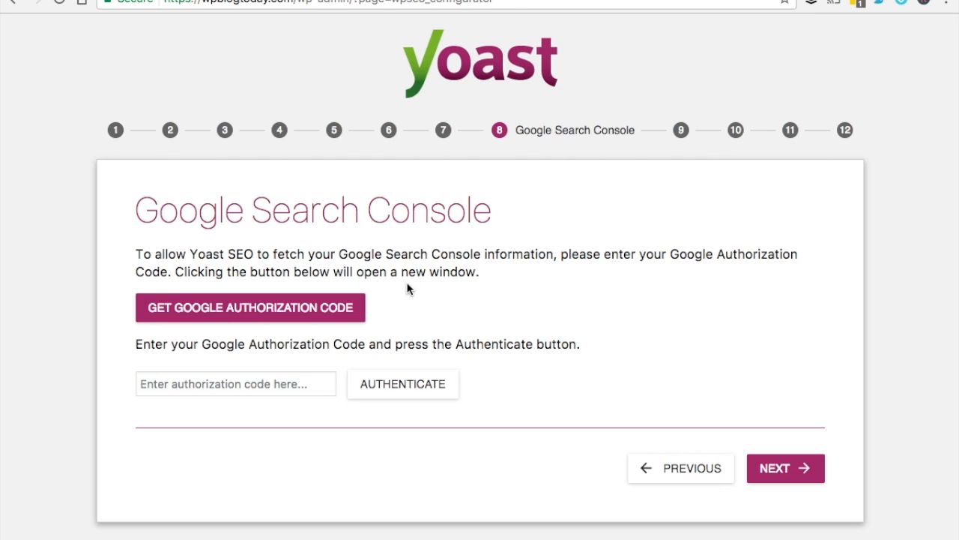
Authorize Yoast SEO with a Google account and copy the authorization code
left_click(278, 305)
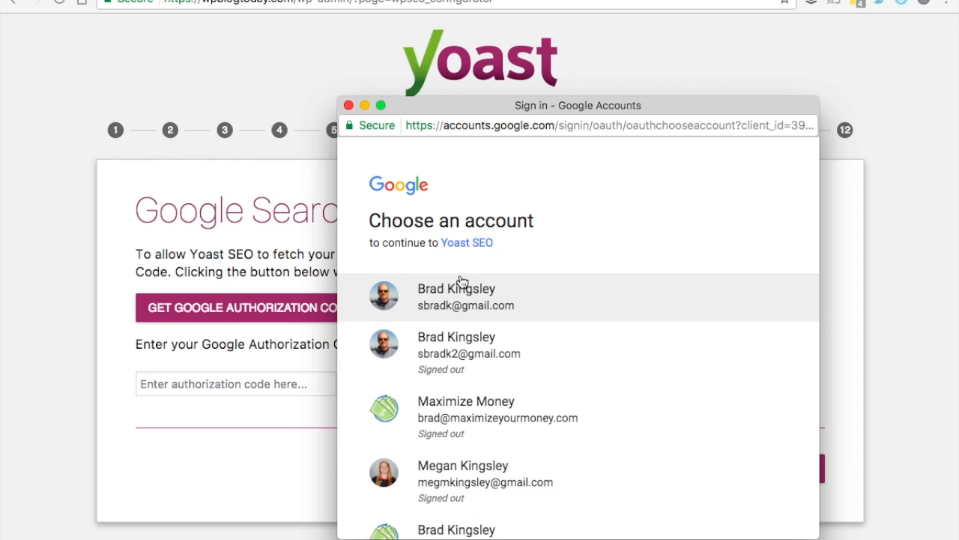
left_click(477, 302)
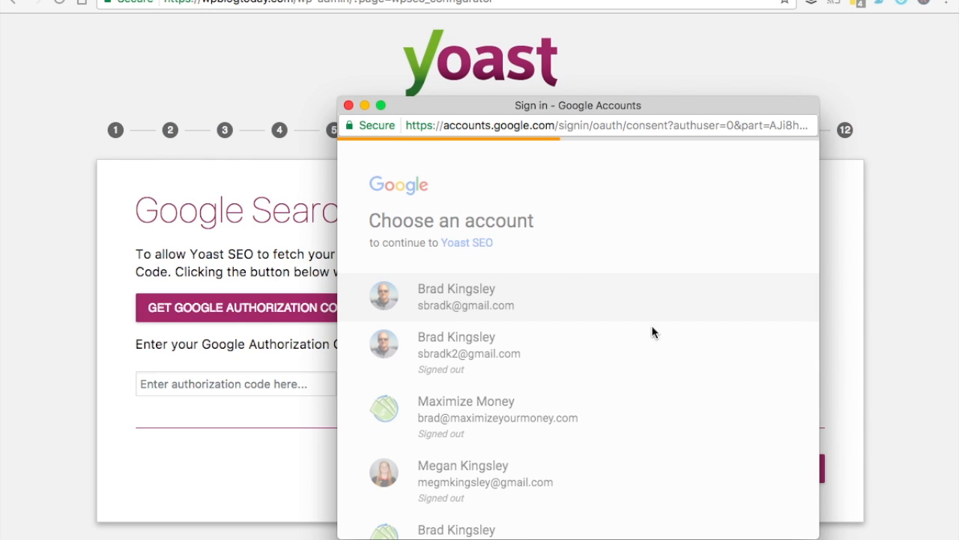
left_click(749, 452)
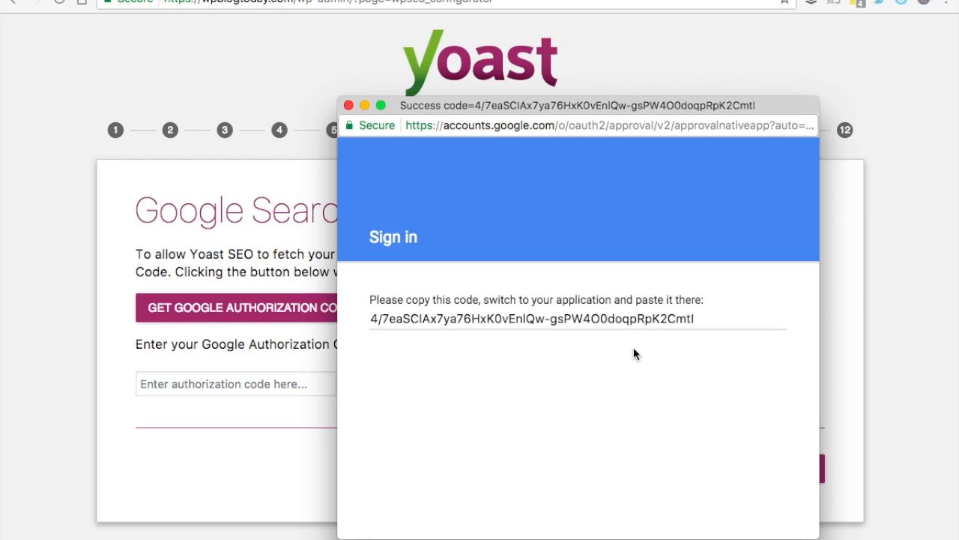
left_click(593, 319)
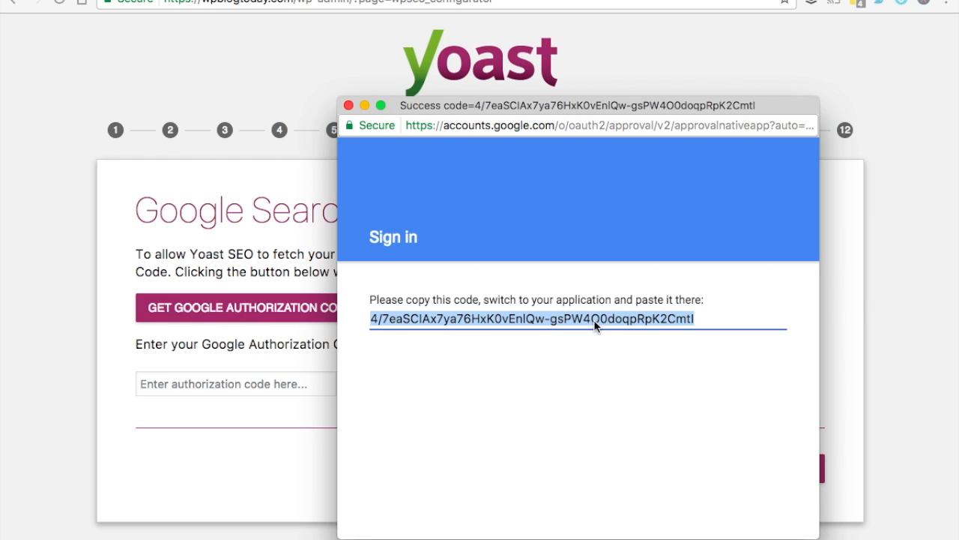
right_click(593, 319)
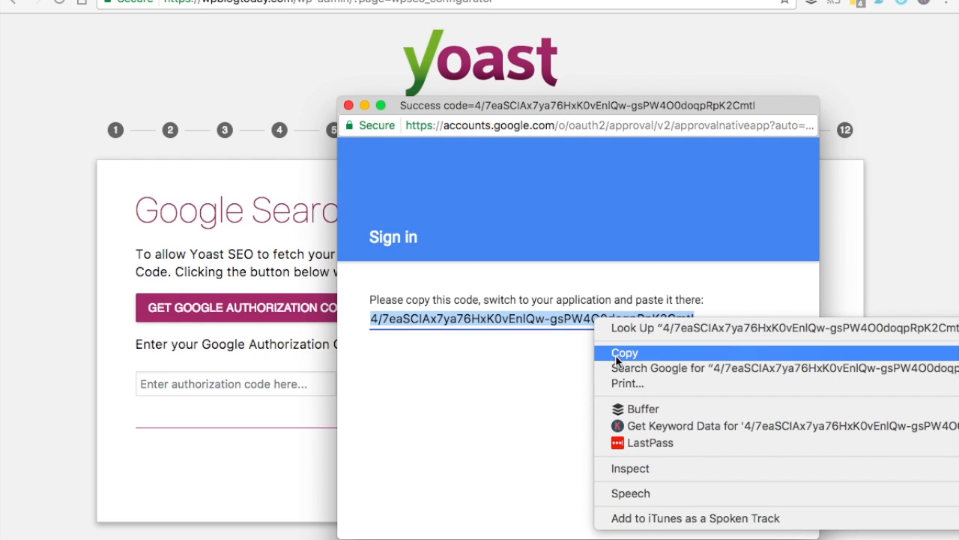
left_click(616, 353)
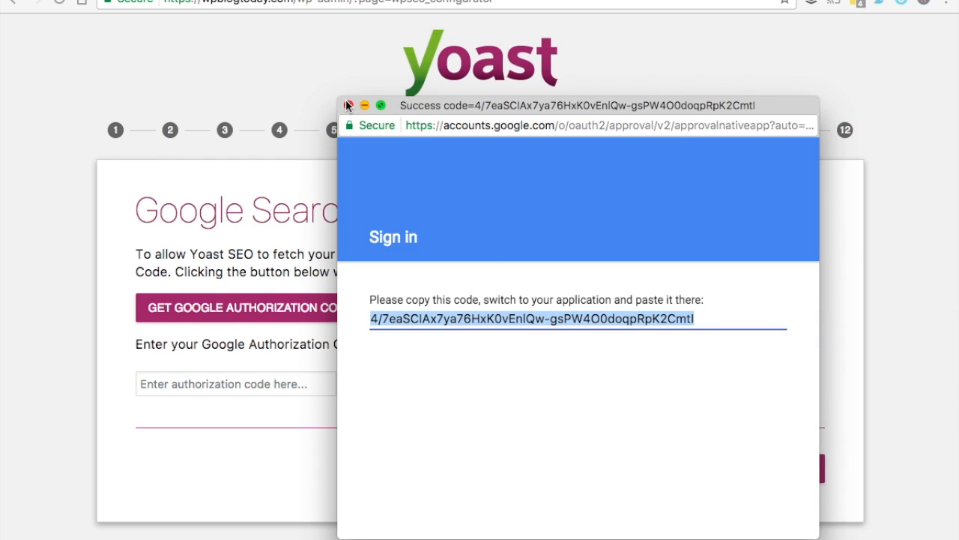
left_click(348, 104)
left_click(258, 386)
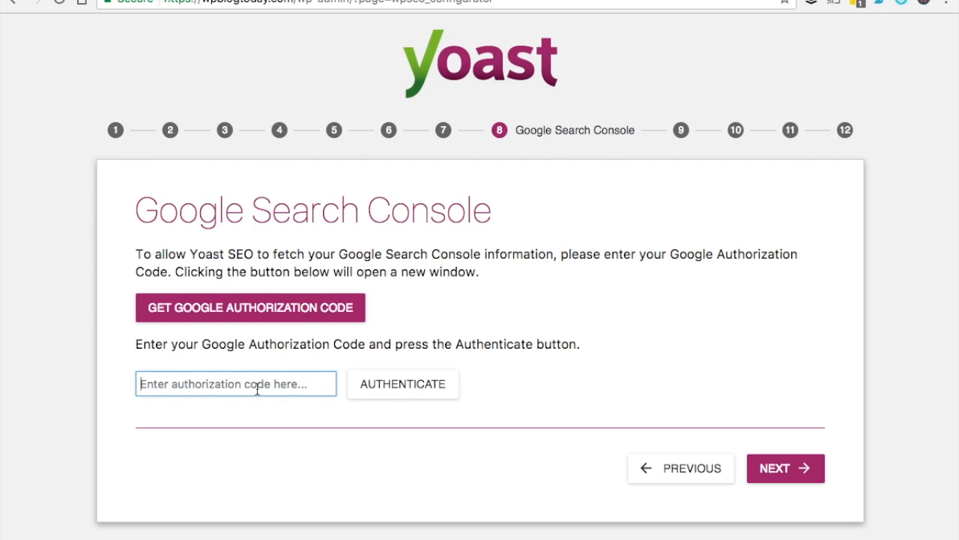
right_click(256, 386)
left_click(301, 454)
left_click(403, 385)
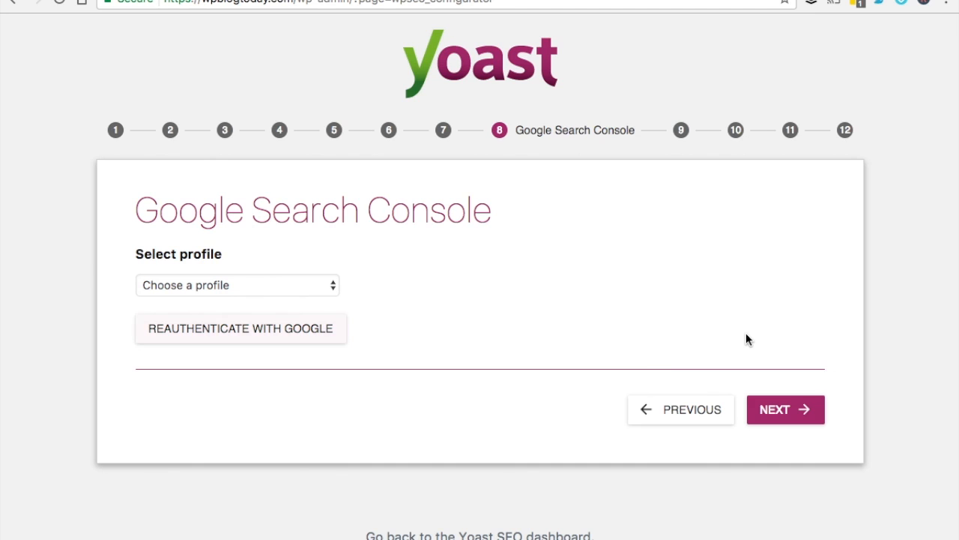
left_click(331, 286)
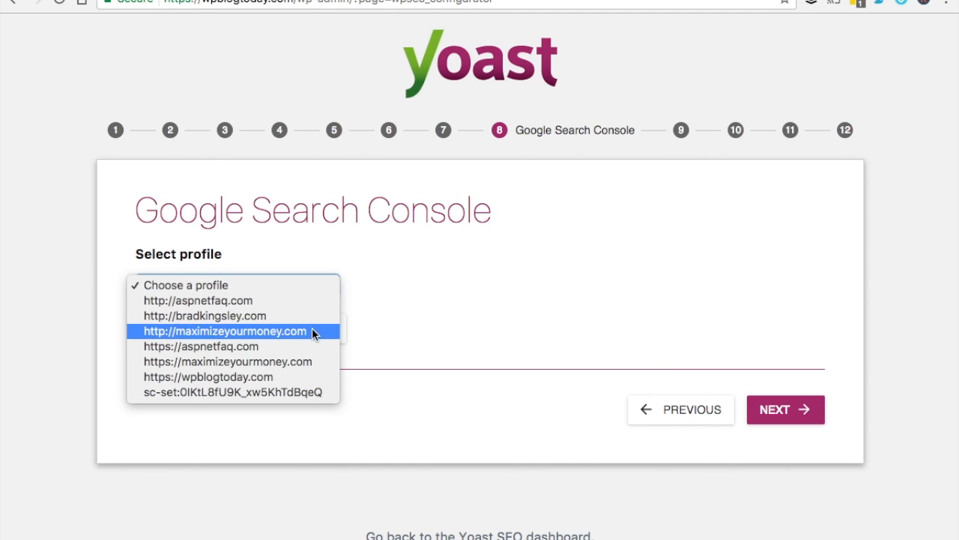
left_click(298, 377)
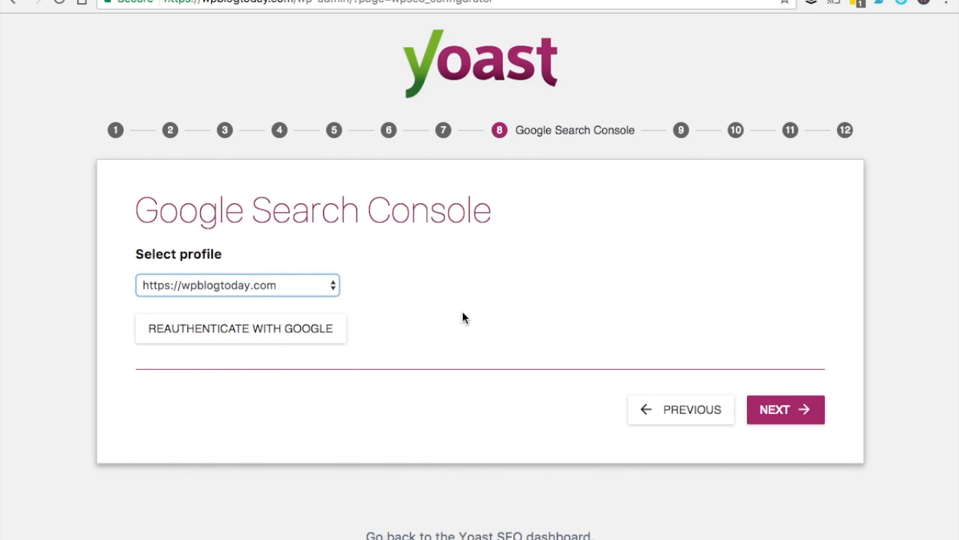
left_click(785, 412)
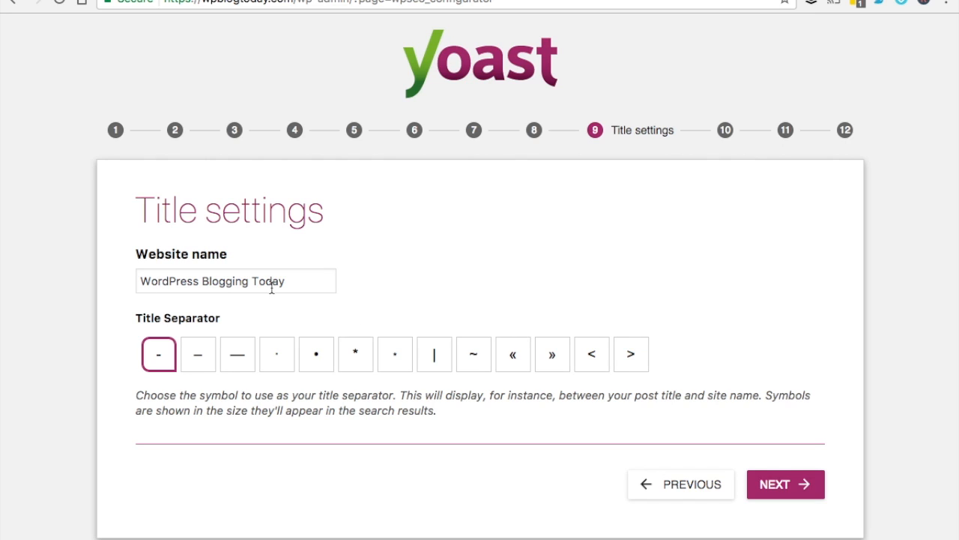
Choose | as the title separator and skip through Newsletter to finish the wizard
left_click(425, 363)
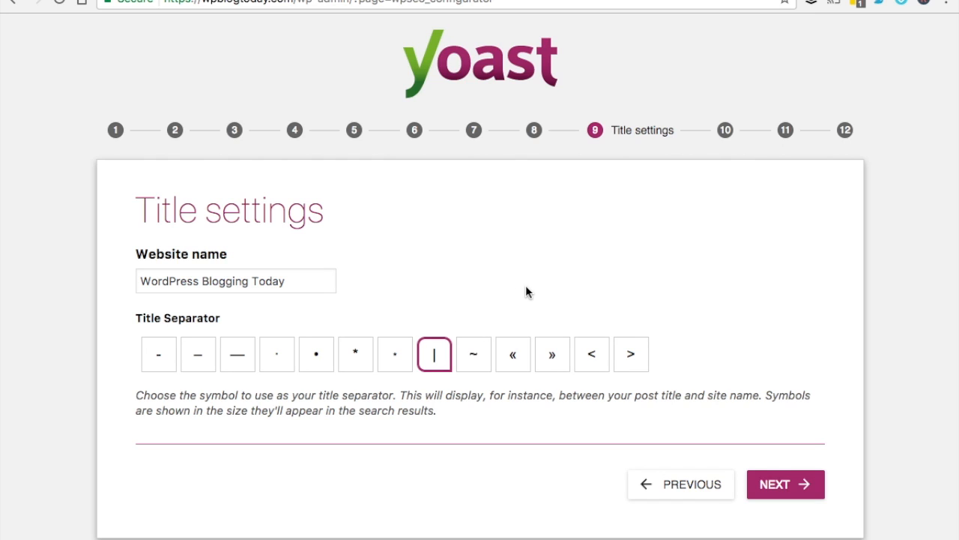
left_click(787, 487)
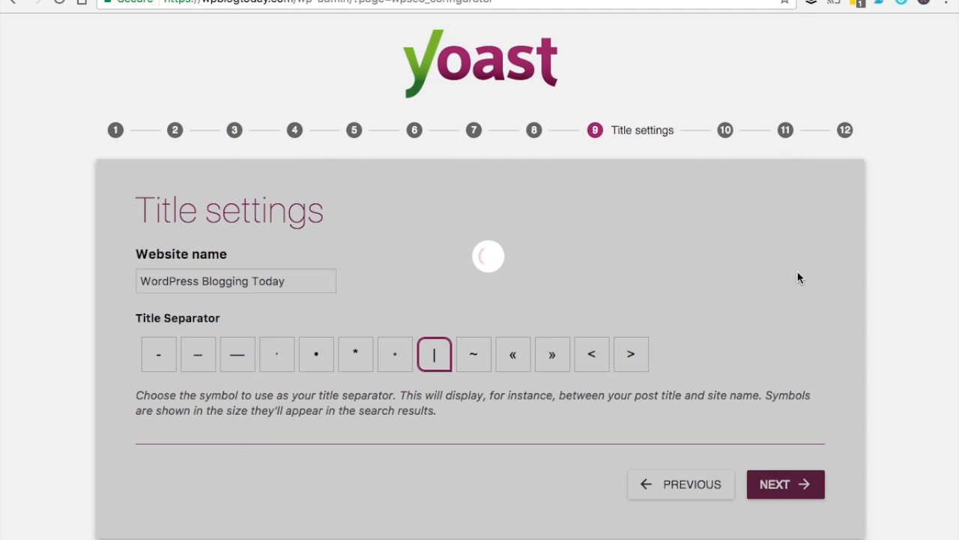
scroll(799, 277, "down", 2)
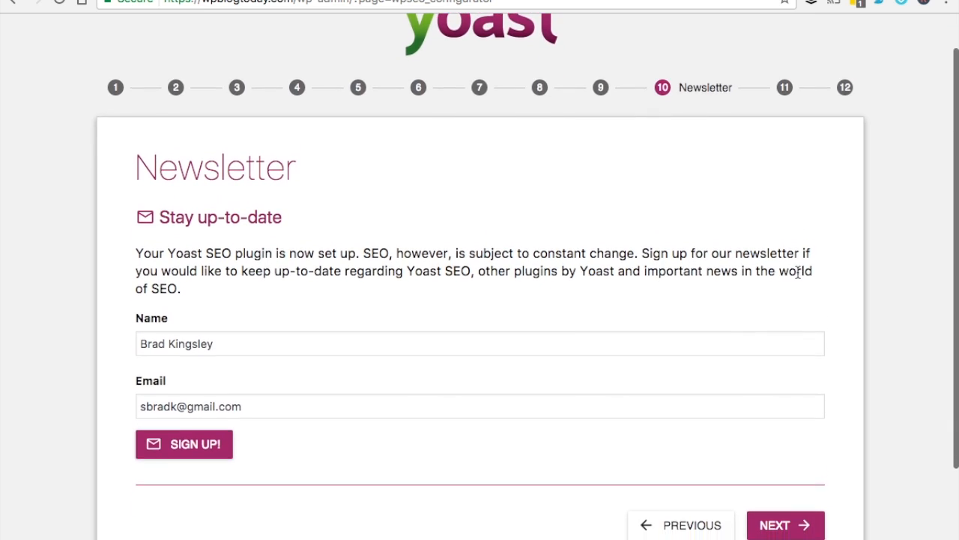
left_click(801, 513)
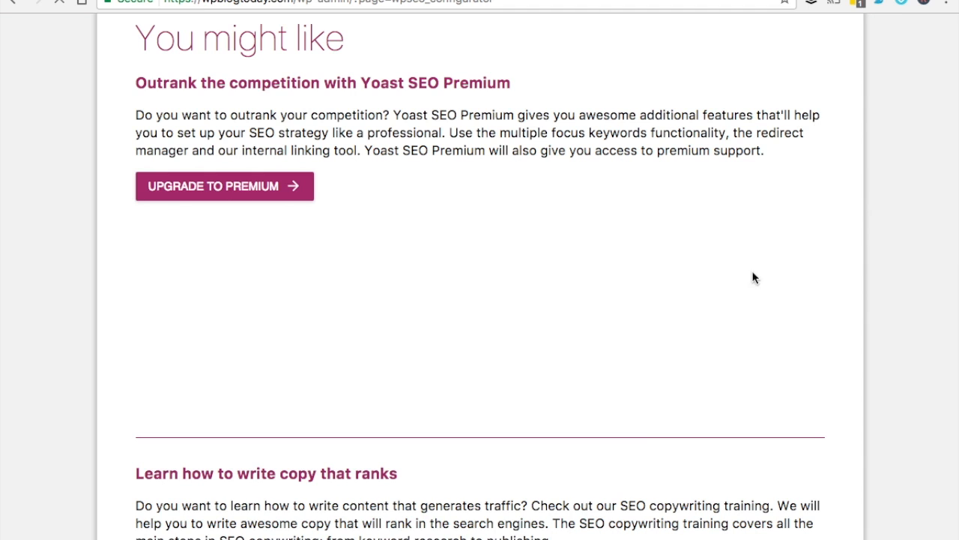
scroll(749, 272, "down", 5)
scroll(750, 272, "down", 10)
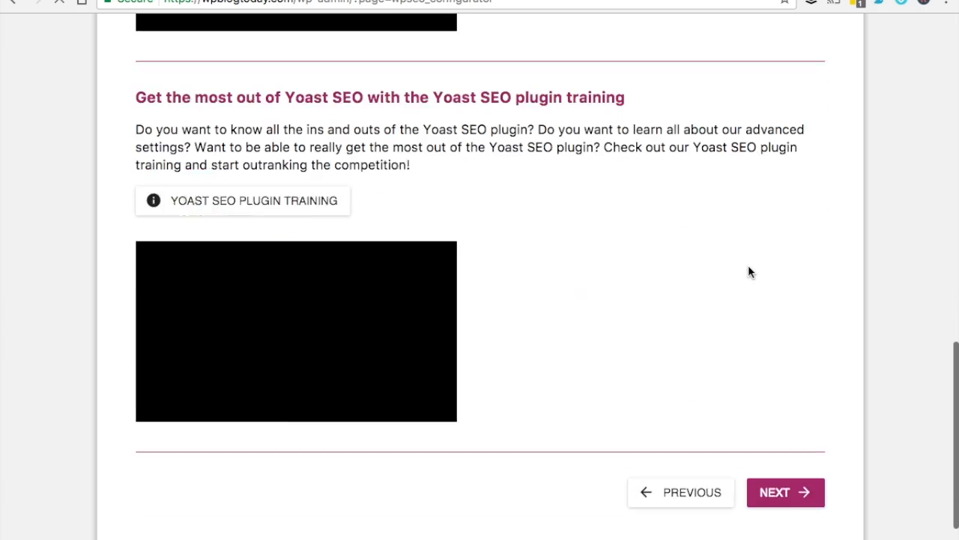
left_click(804, 417)
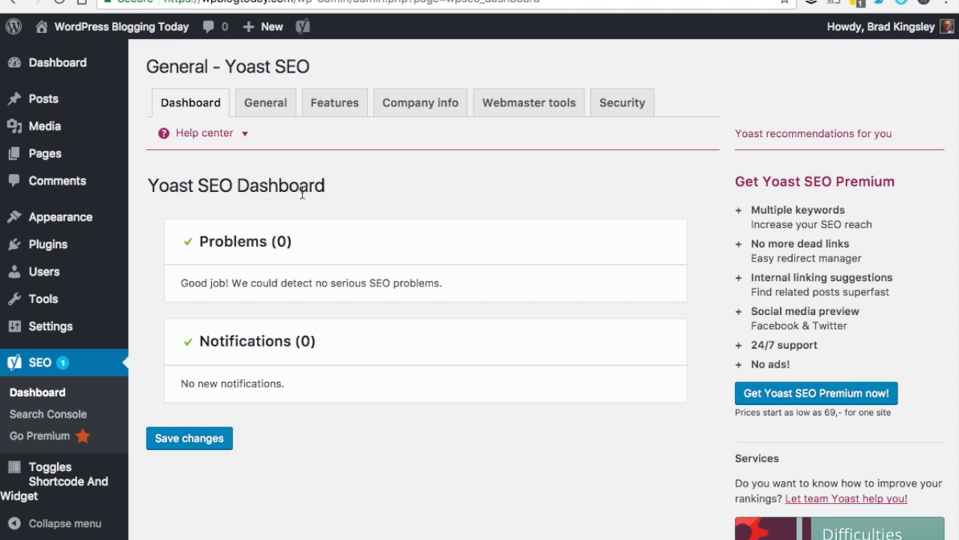
Enable the Advanced settings pages feature in Yoast's Features tab and save
left_click(265, 105)
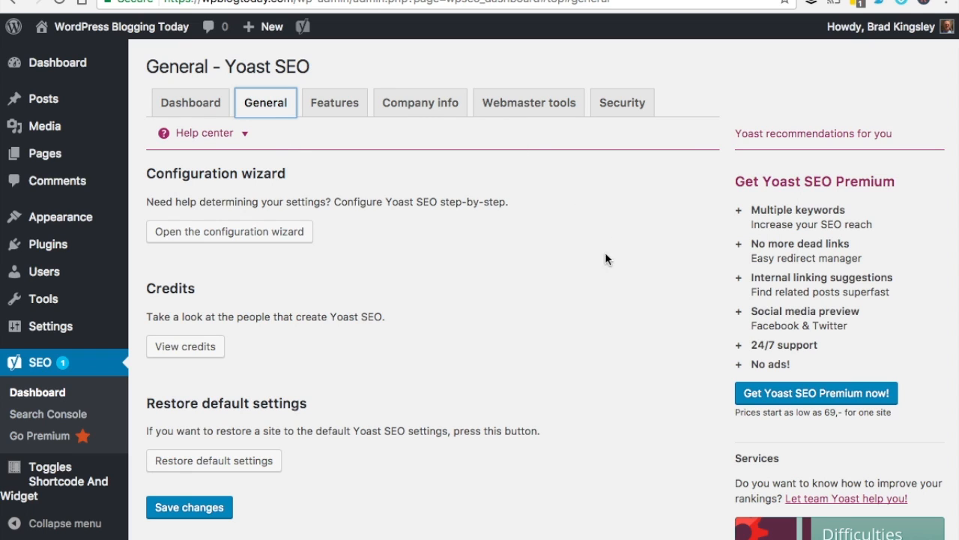
scroll(548, 307, "down", 1)
scroll(548, 306, "up", 1)
left_click(336, 109)
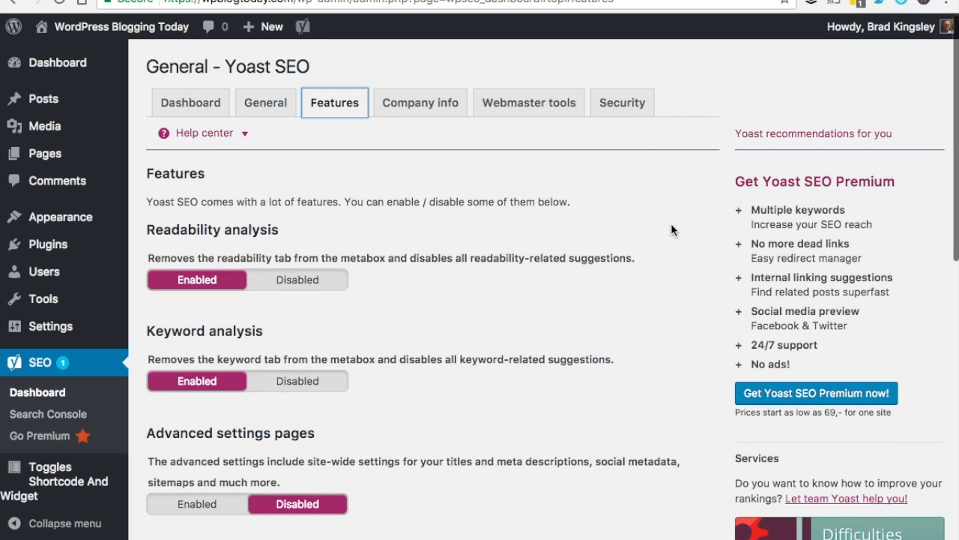
scroll(617, 244, "down", 1)
scroll(616, 244, "up", 1)
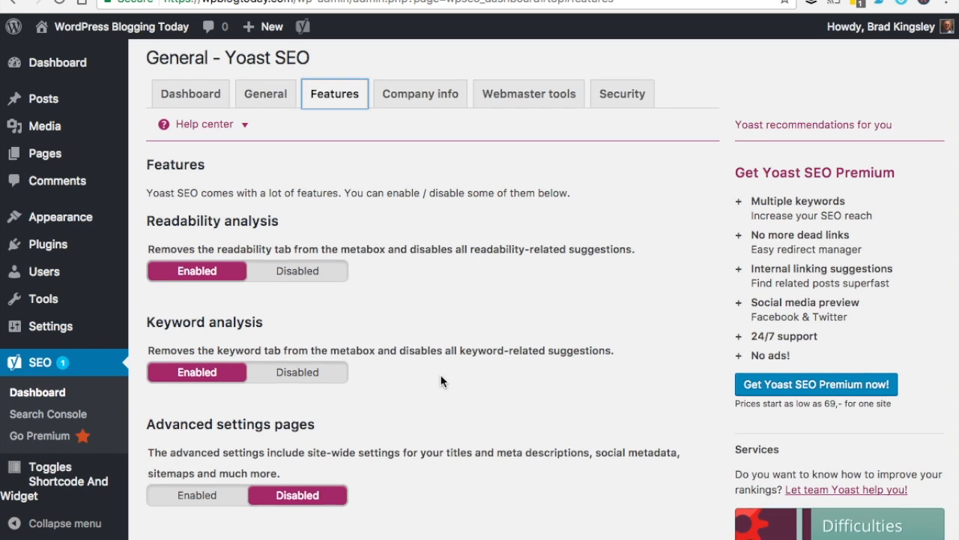
scroll(441, 381, "down", 3)
scroll(441, 381, "down", 3)
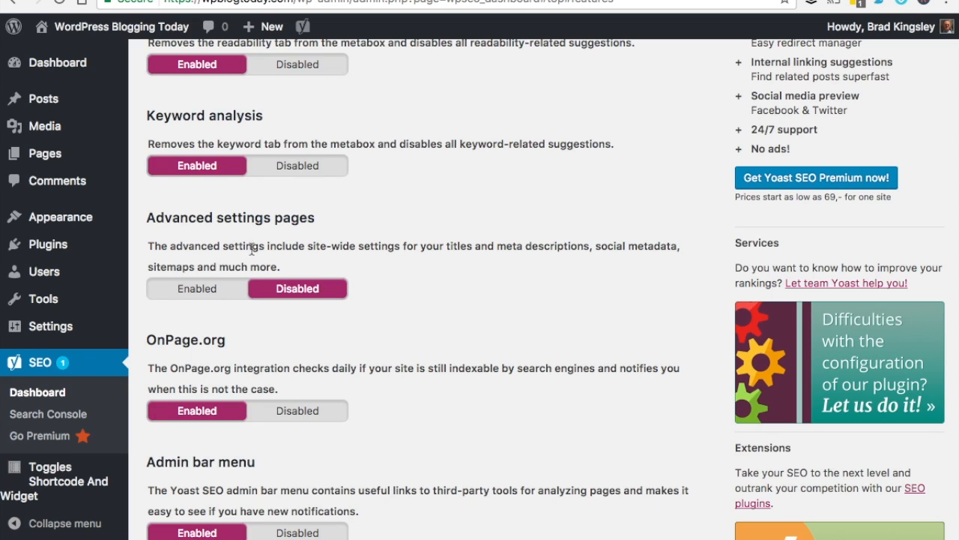
left_click(195, 293)
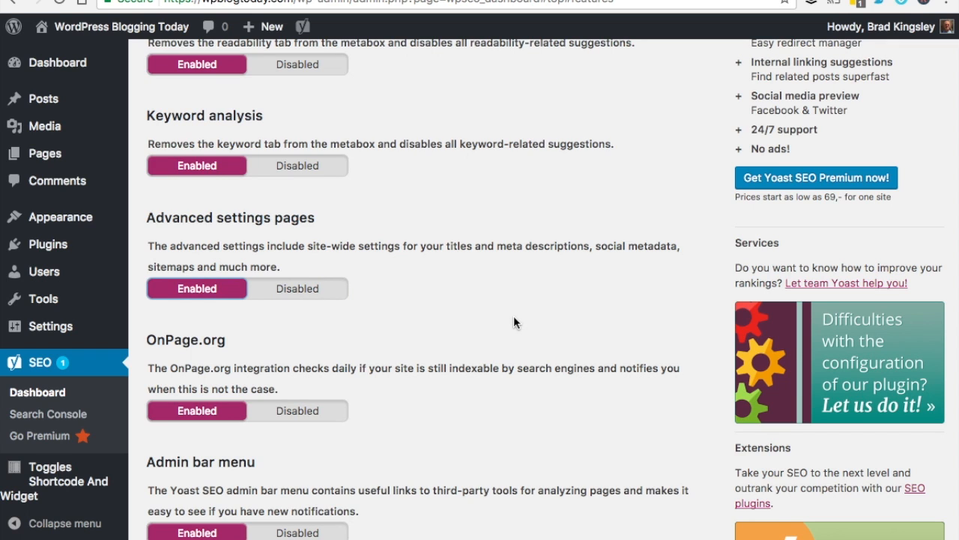
scroll(513, 323, "down", 5)
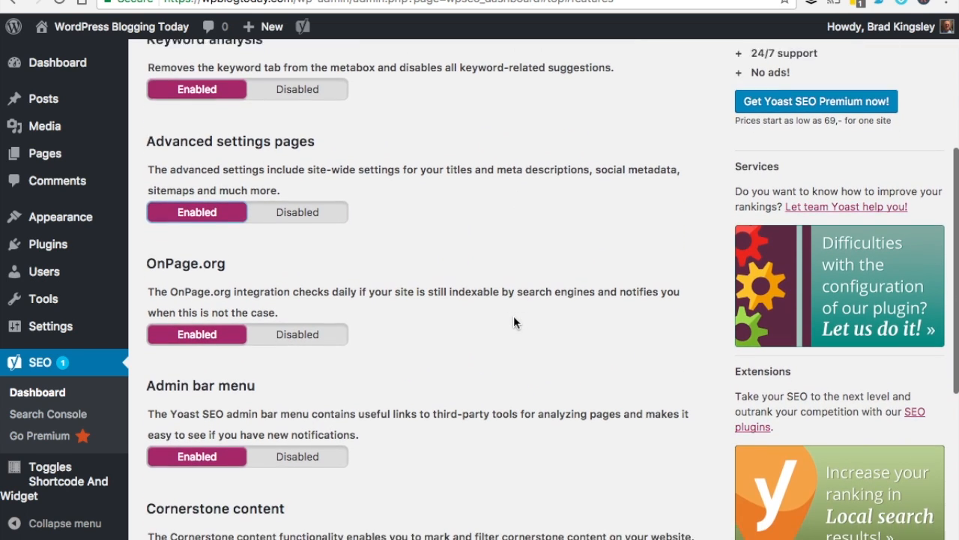
scroll(513, 321, "down", 3)
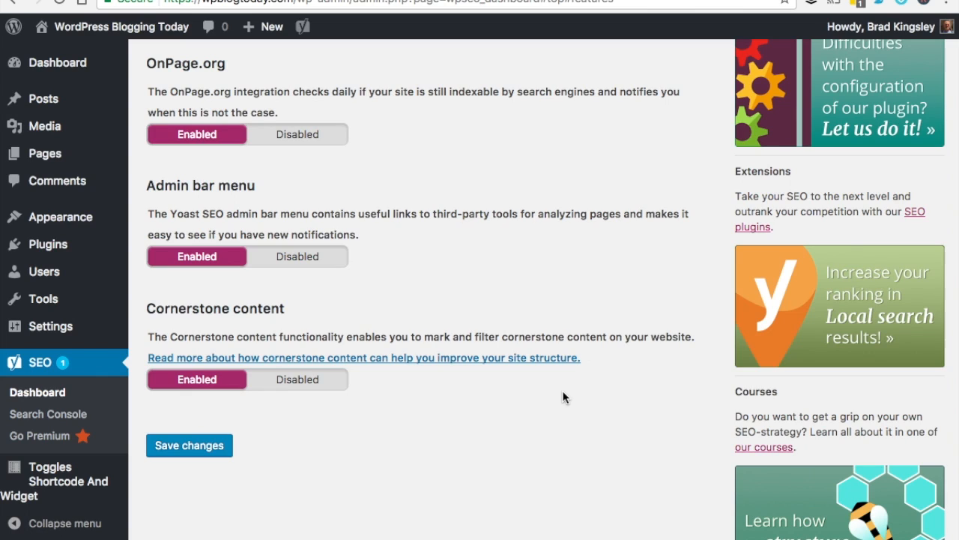
left_click(199, 453)
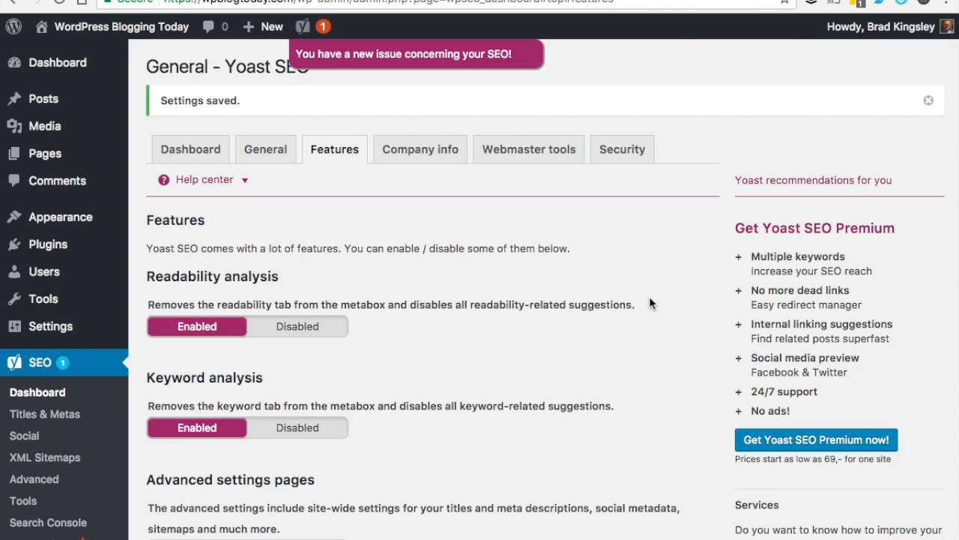
Review the Company info, Webmaster Tools and Security tabs, then go to All Posts
left_click(425, 164)
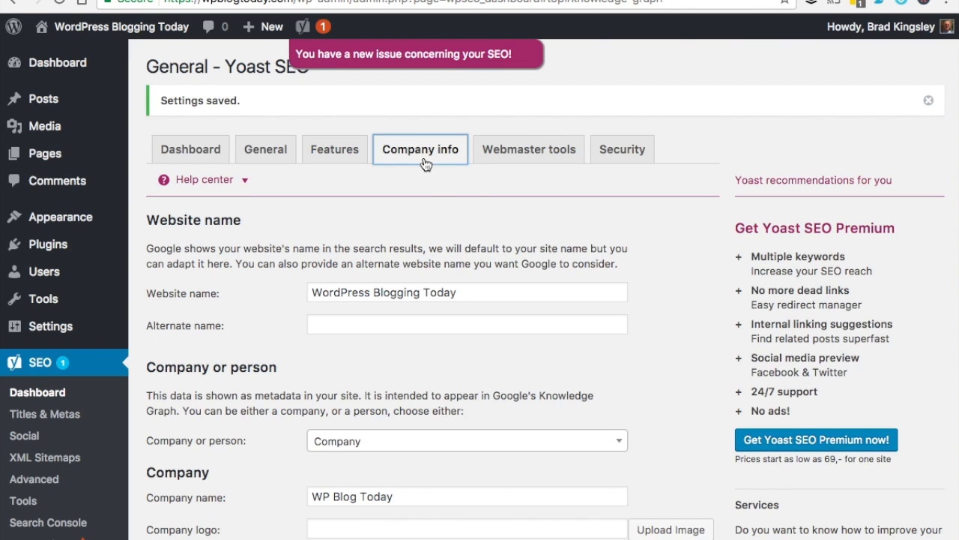
left_click(520, 150)
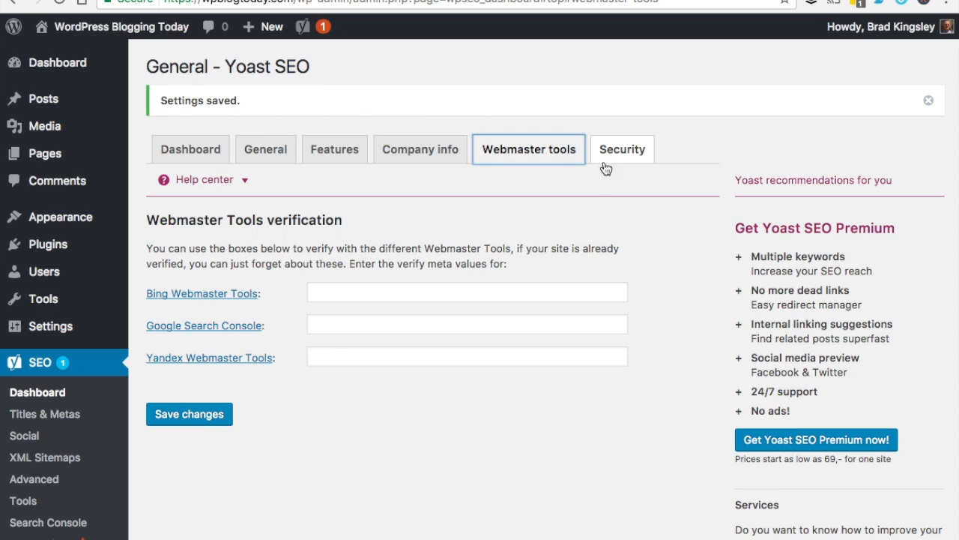
left_click(636, 156)
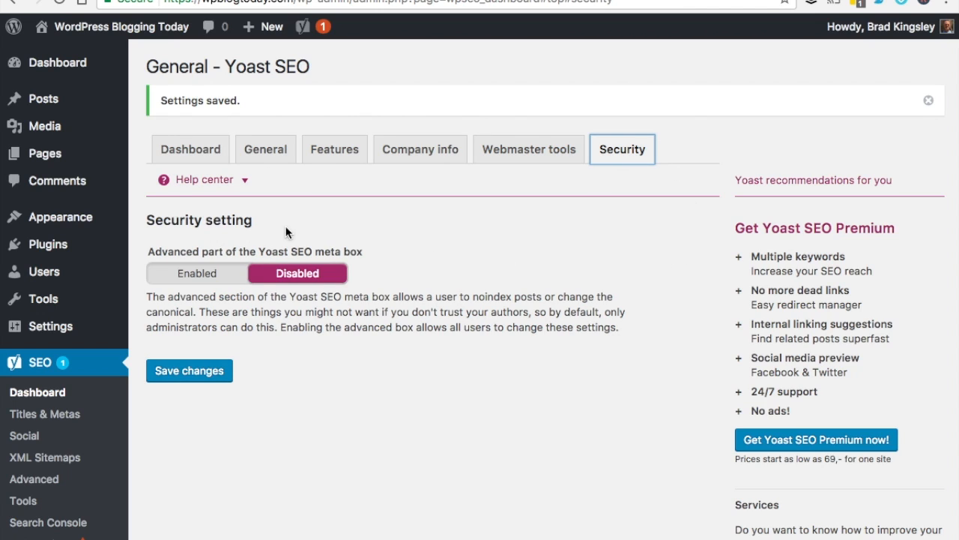
left_click(73, 102)
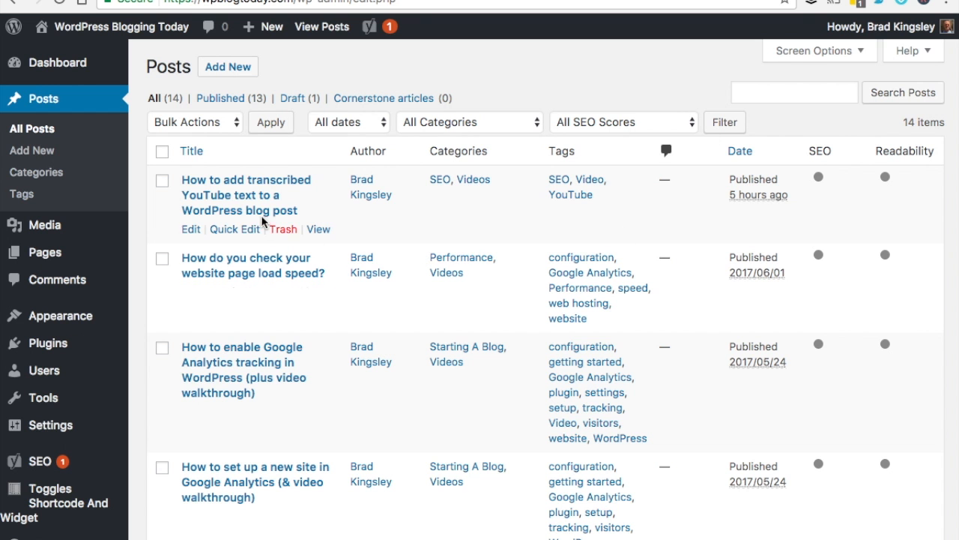
left_click(251, 207)
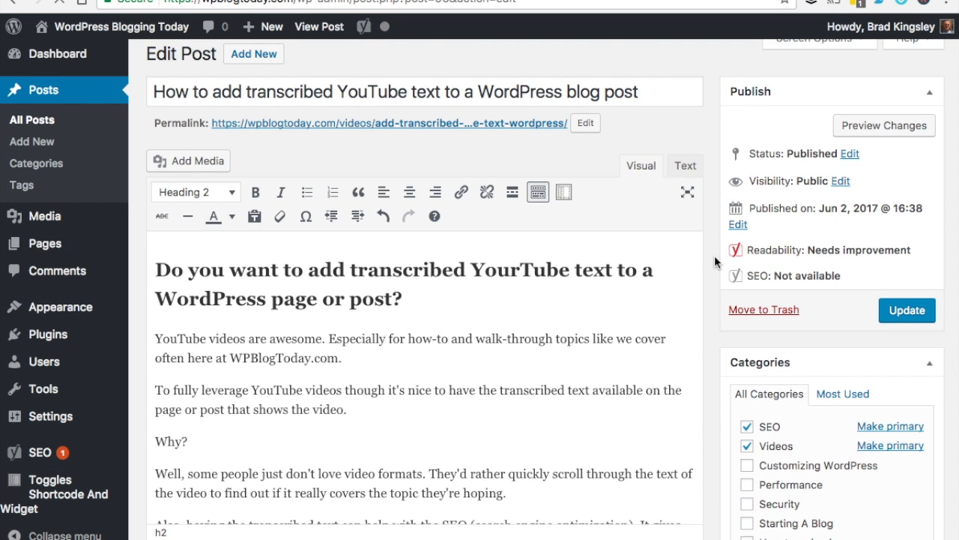
scroll(714, 255, "down", 2)
scroll(714, 255, "down", 5)
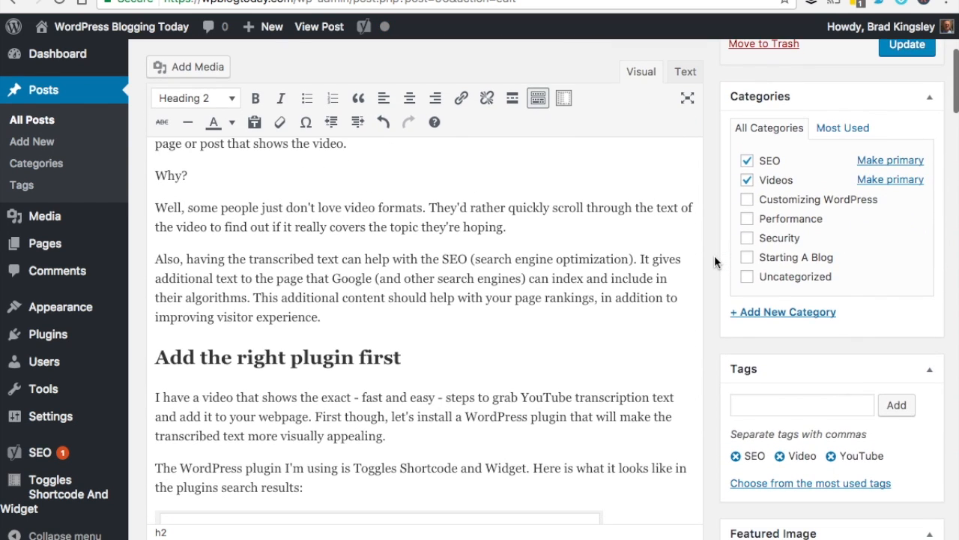
scroll(714, 254, "down", 10)
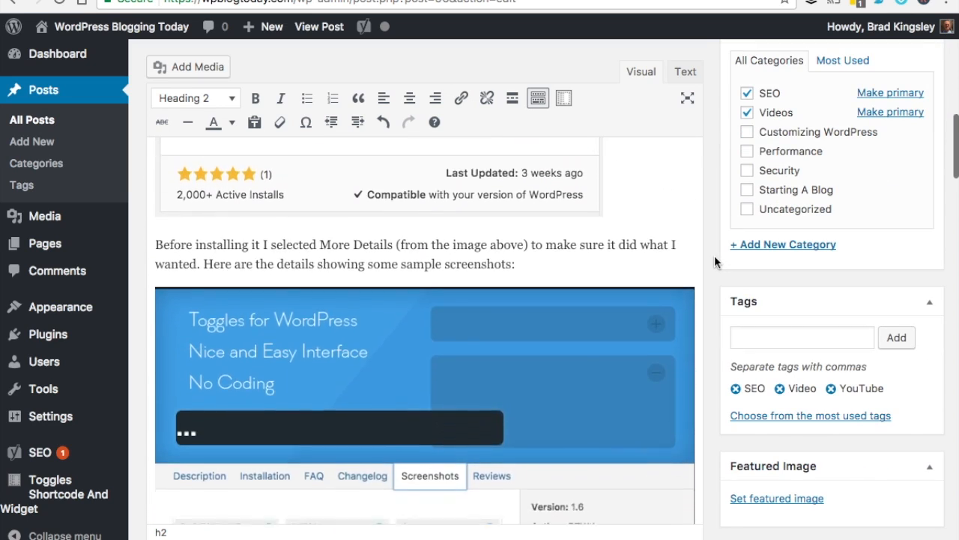
scroll(714, 254, "down", 10)
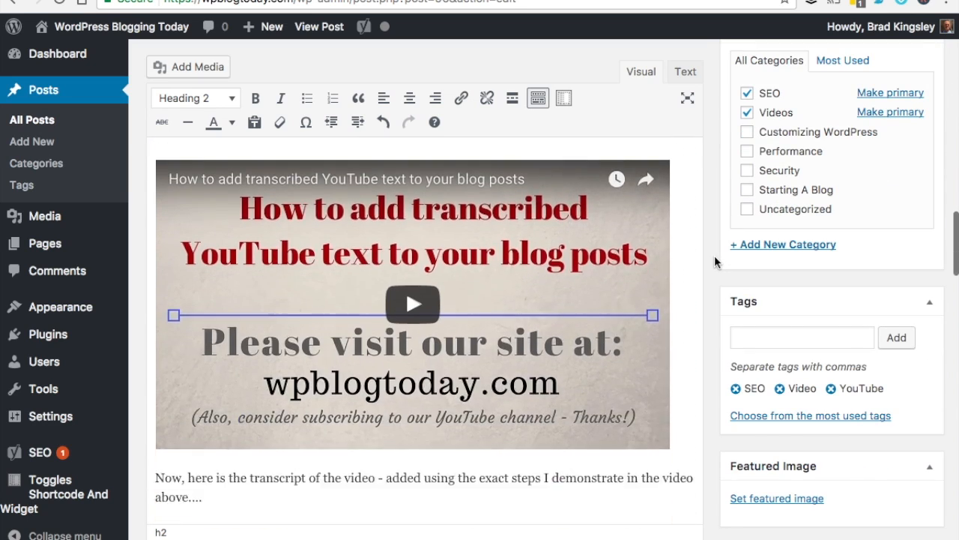
scroll(714, 254, "down", 15)
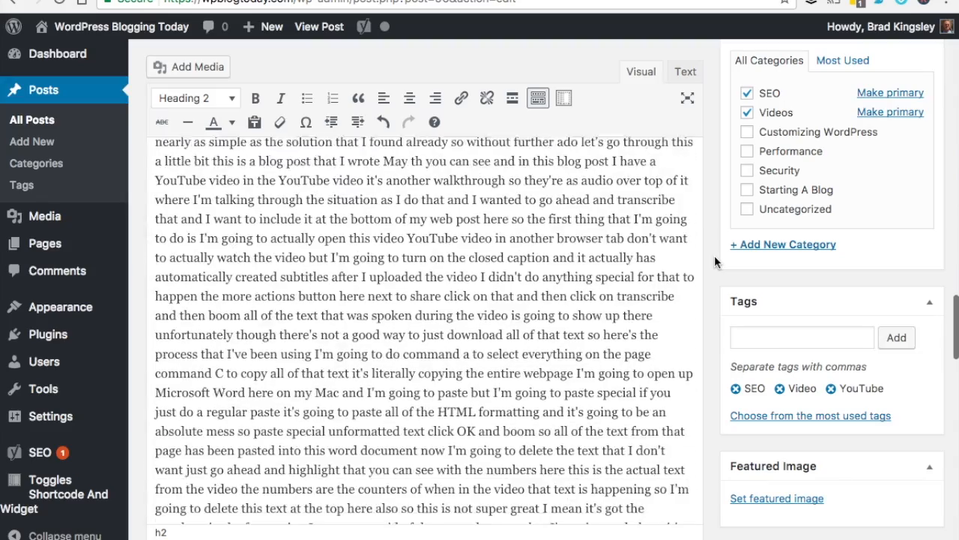
scroll(714, 255, "down", 15)
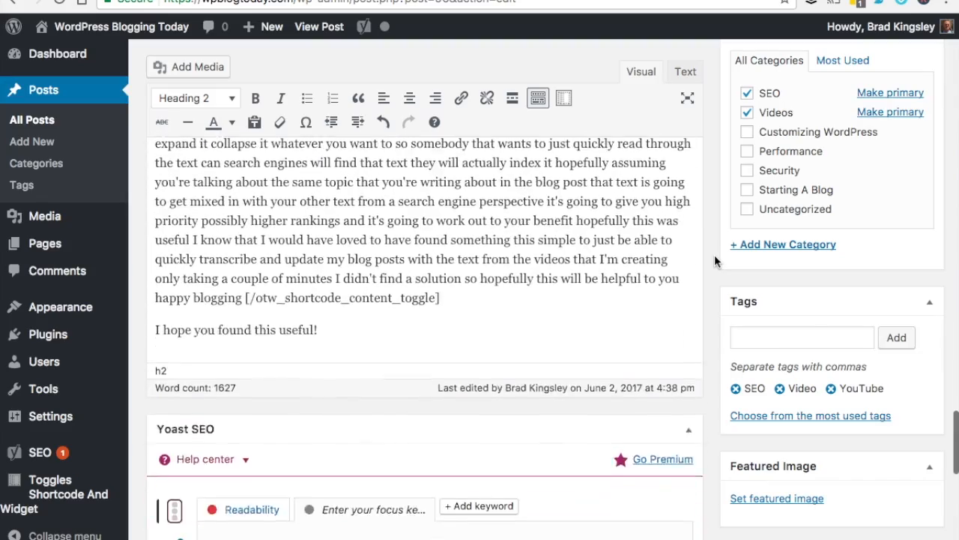
scroll(714, 254, "down", 4)
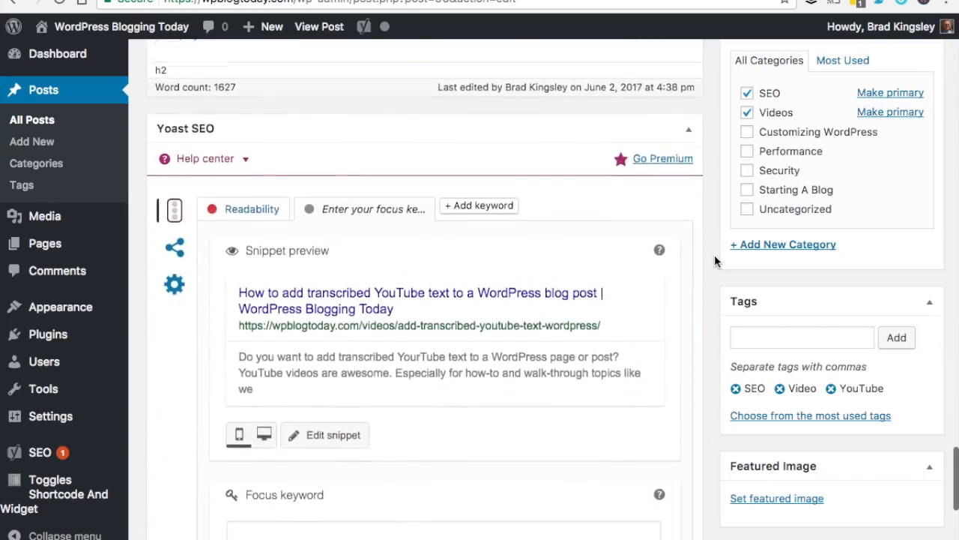
scroll(715, 254, "down", 1)
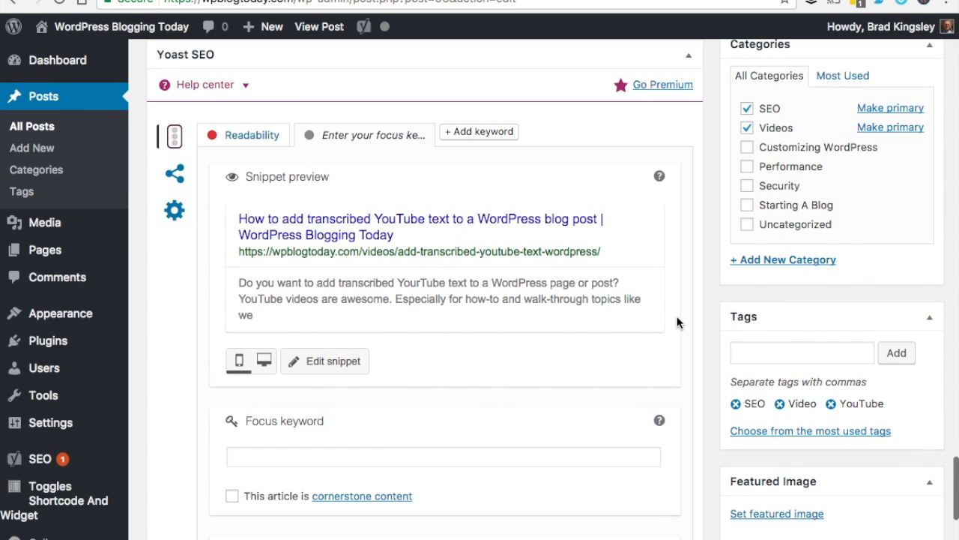
scroll(706, 341, "down", 1)
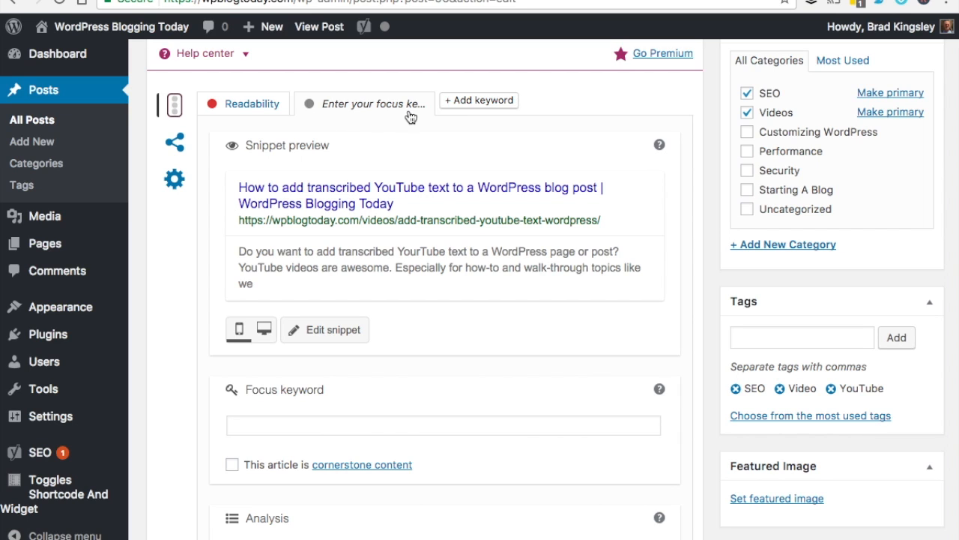
scroll(703, 241, "down", 1)
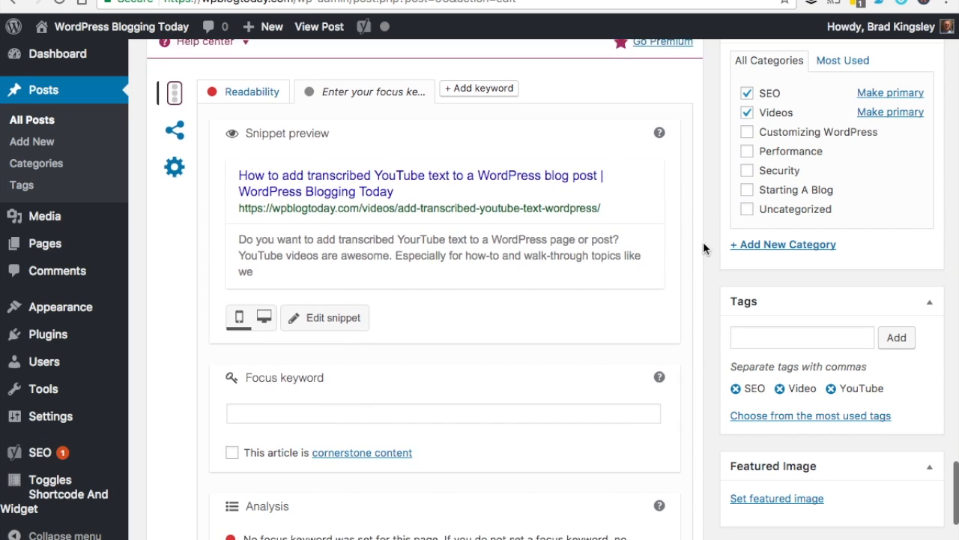
Enter 'transcribed YouTube' as the Yoast focus keyword and review the resulting SEO analysis
left_click(313, 391)
type("transcribed You")
key("BackSpace")
key("BackSpace")
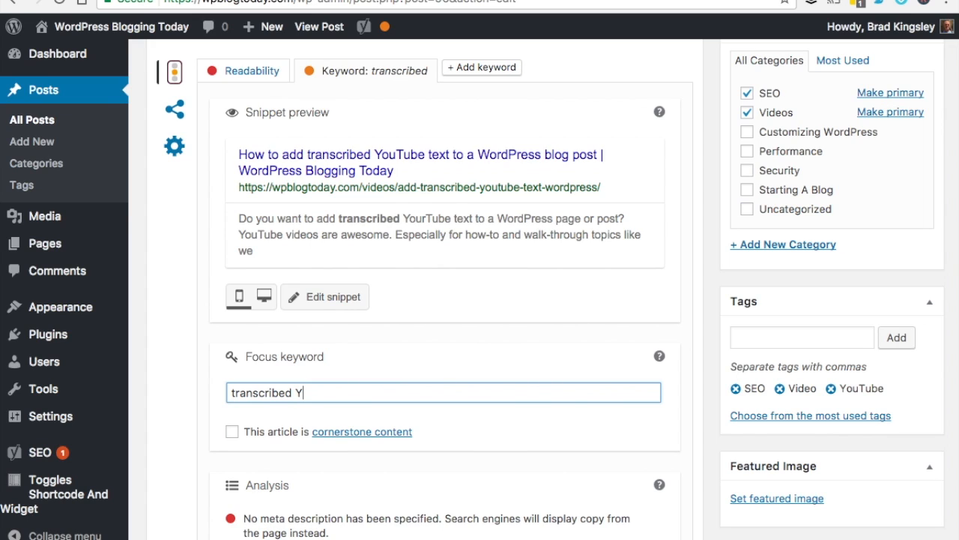
type("ouTube")
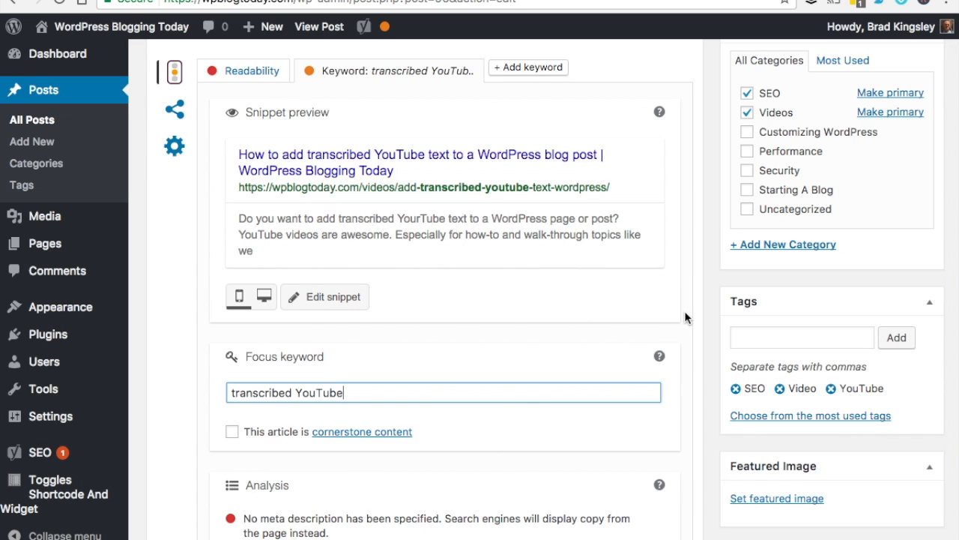
scroll(688, 318, "down", 1)
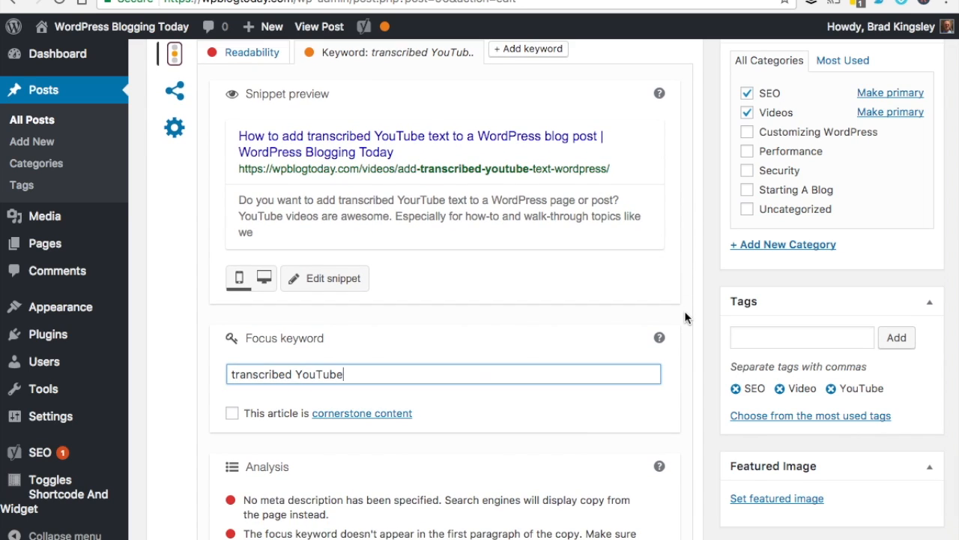
left_click_drag(350, 375, 224, 375)
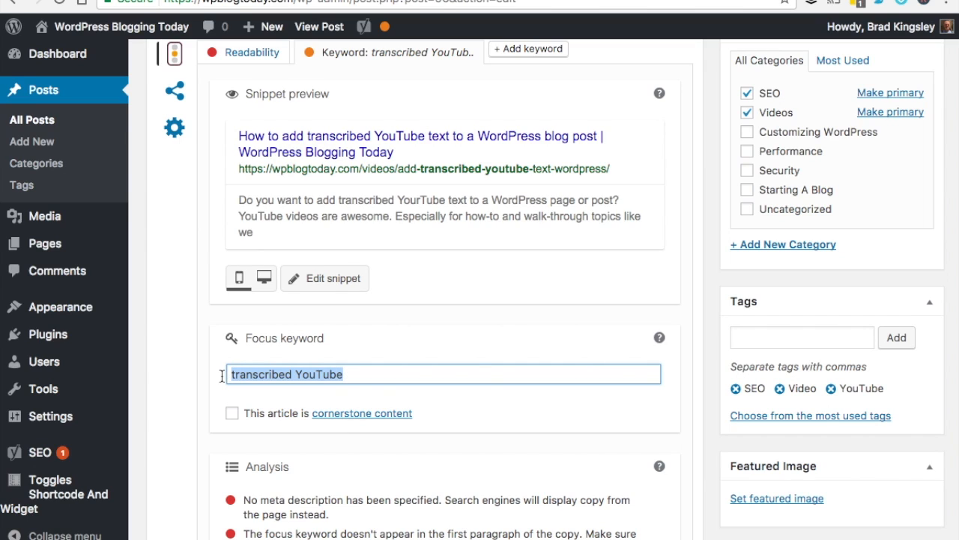
left_click(362, 374)
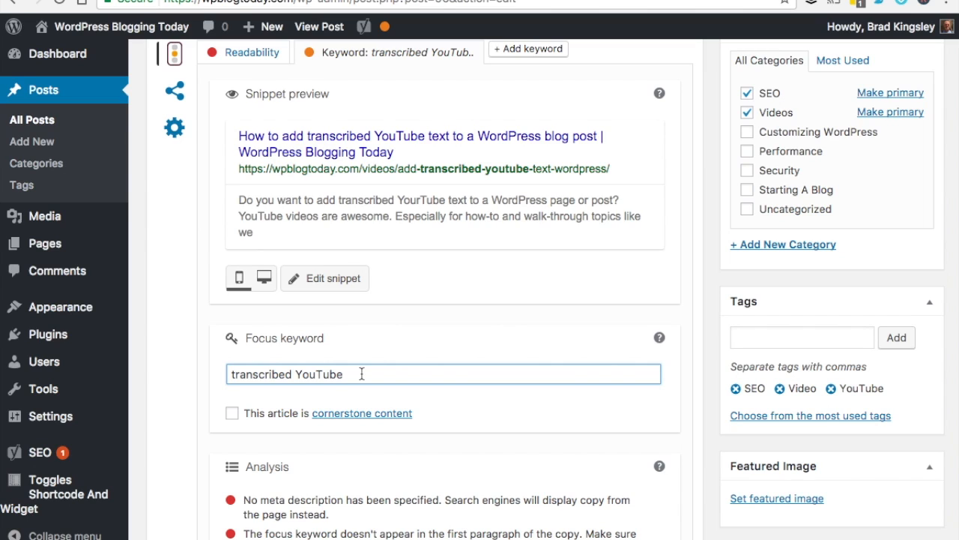
key("ctrl+shift+Left")
key("ctrl+shift+Left")
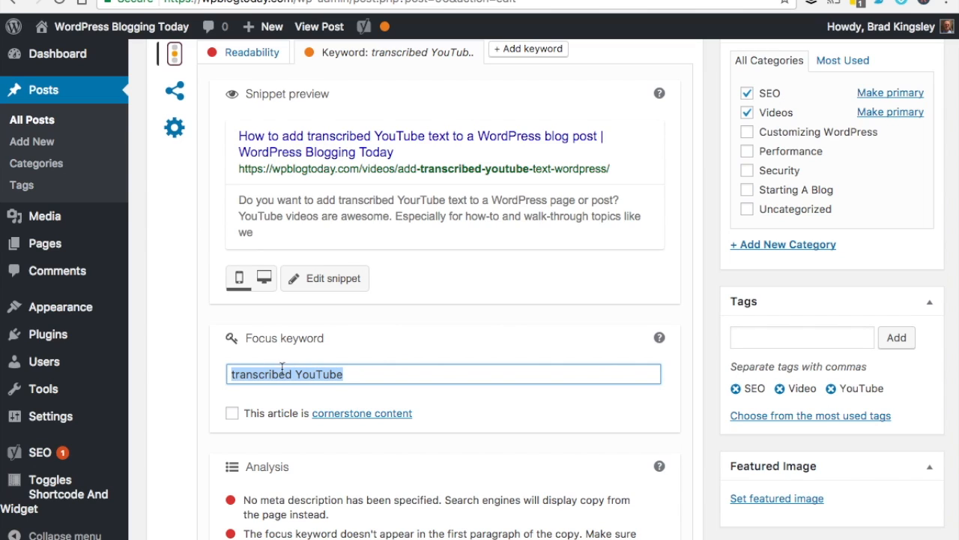
left_click(365, 375)
scroll(690, 378, "down", 4)
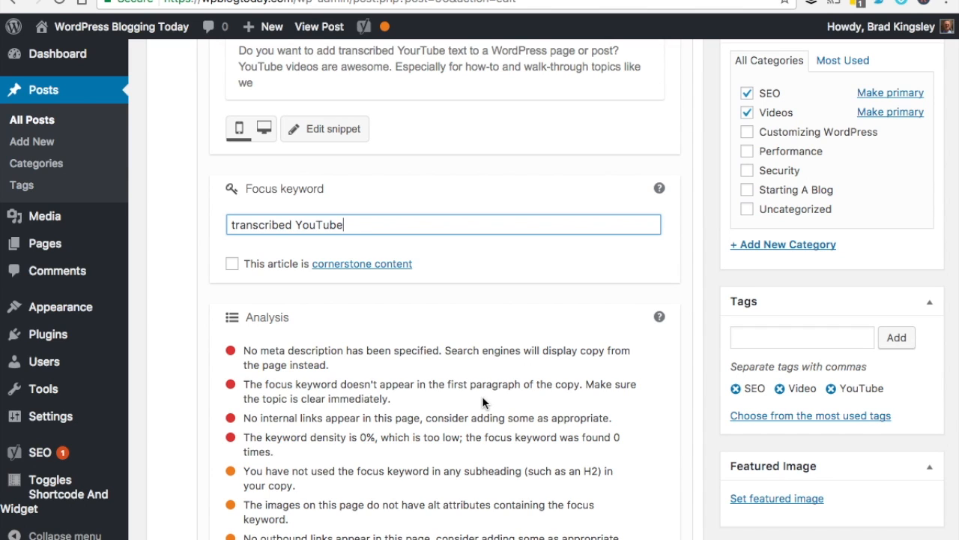
scroll(482, 396, "down", 1)
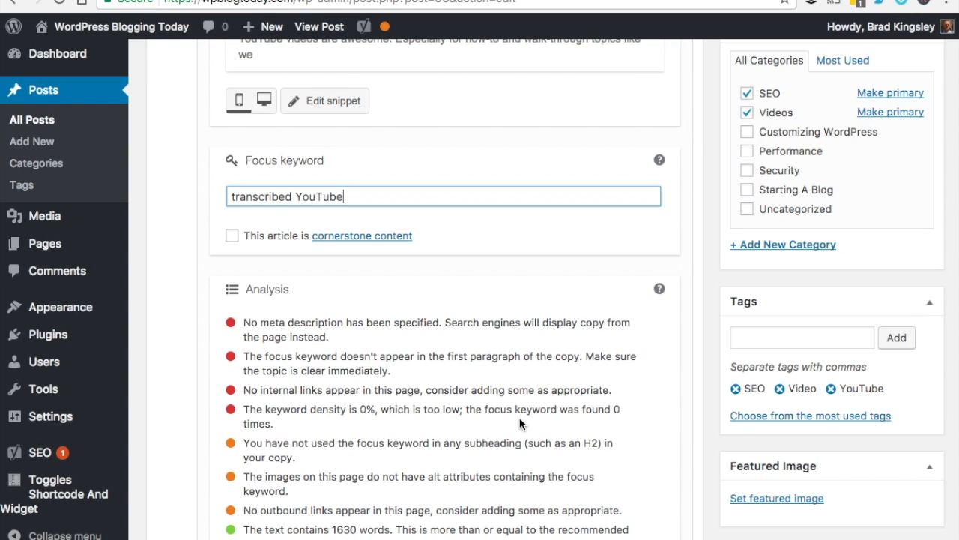
scroll(501, 424, "down", 1)
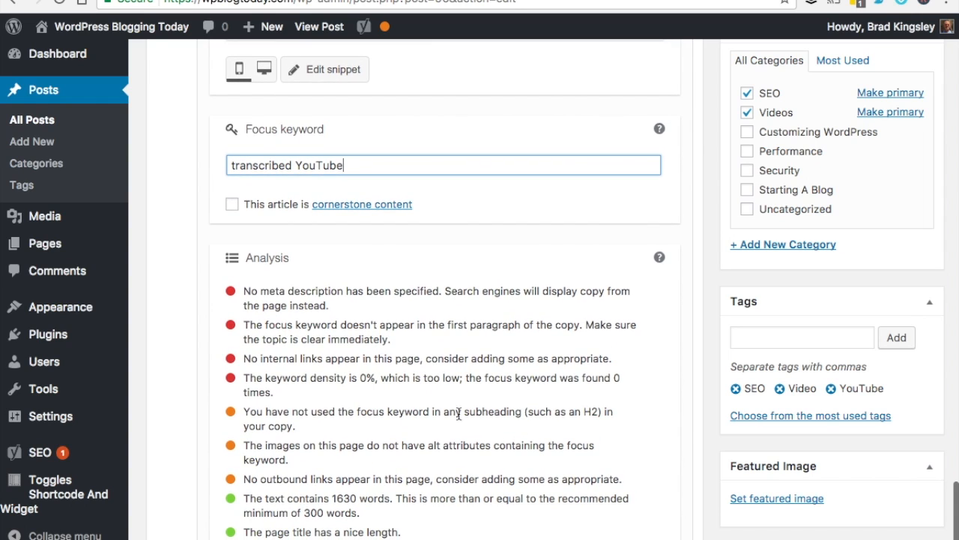
double_click(478, 413)
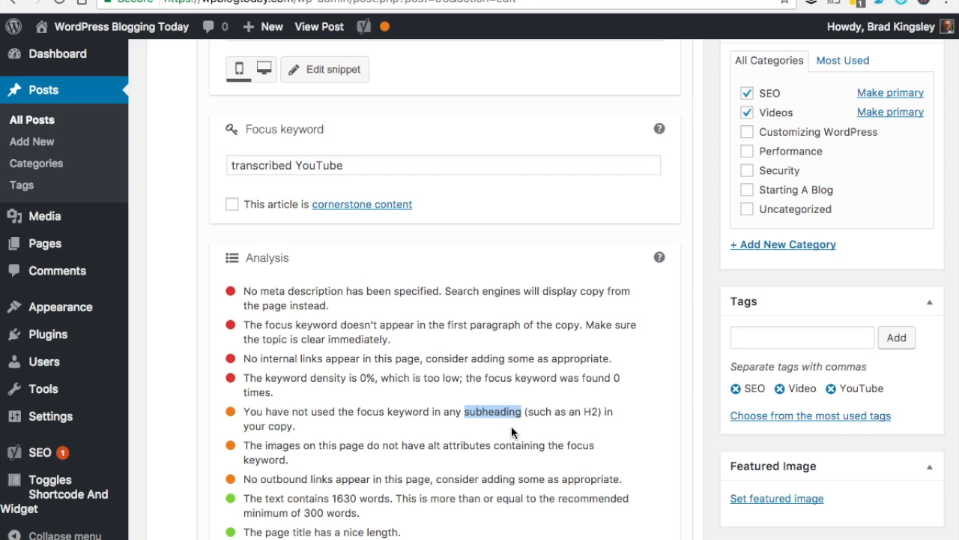
left_click(512, 426)
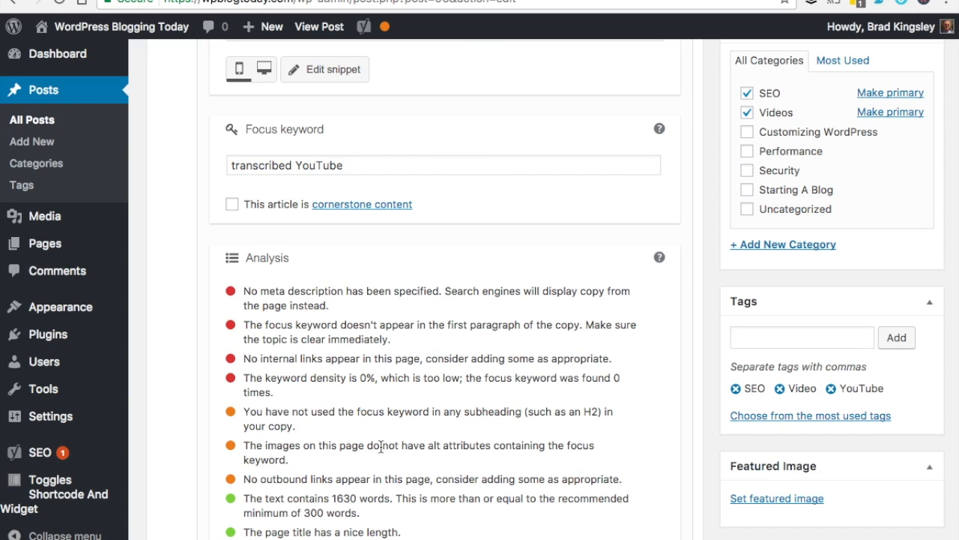
left_click_drag(428, 447, 492, 448)
left_click(523, 458)
left_click_drag(275, 480, 342, 480)
left_click(442, 469)
scroll(686, 390, "up", 1)
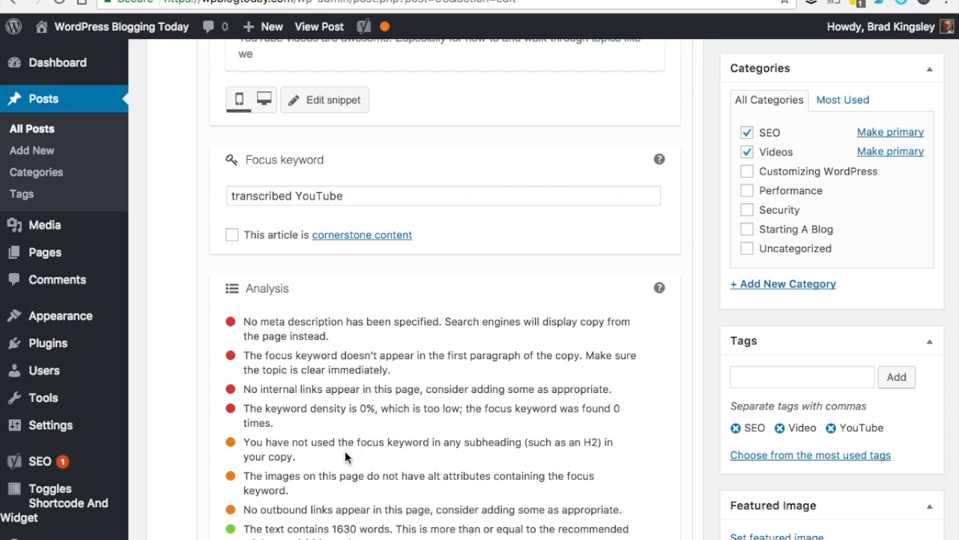
scroll(700, 264, "up", 5)
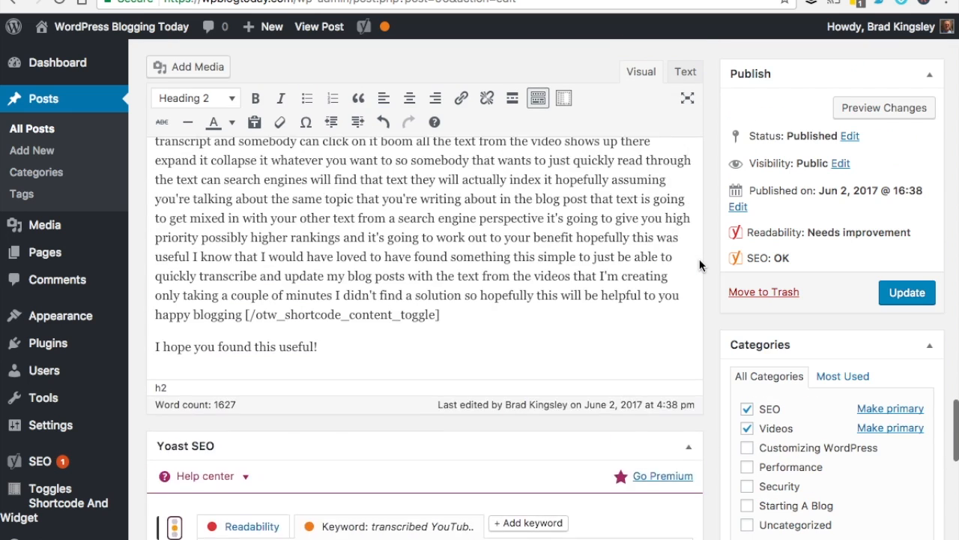
scroll(699, 264, "up", 4)
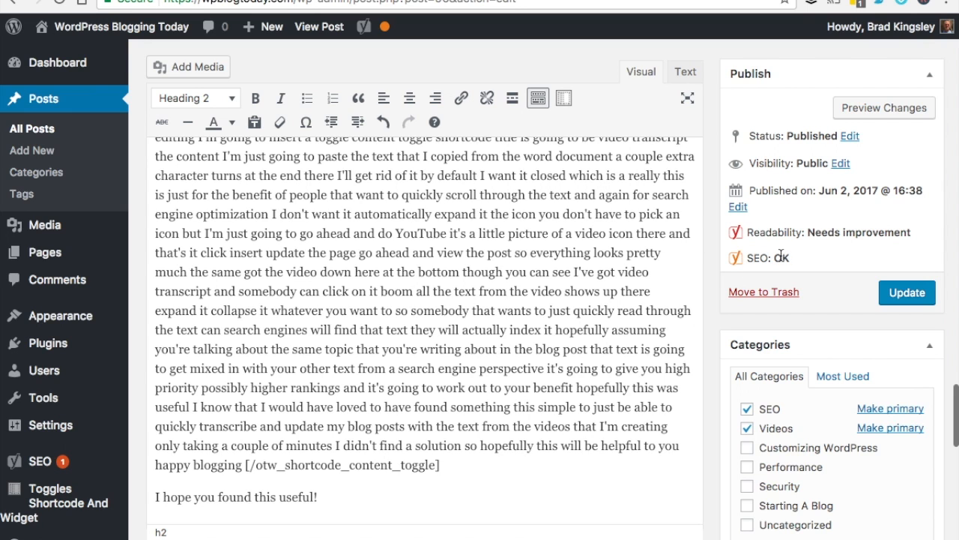
scroll(712, 271, "down", 10)
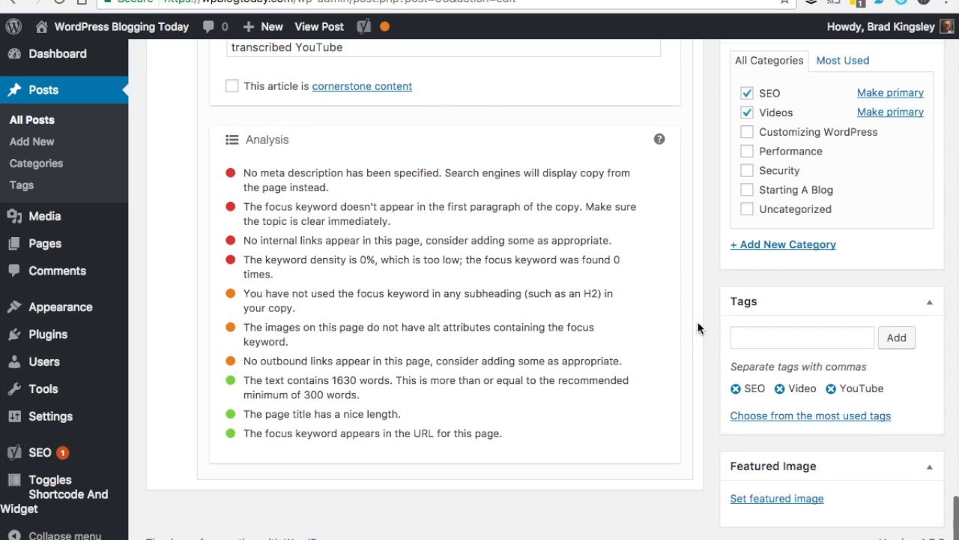
scroll(707, 317, "up", 8)
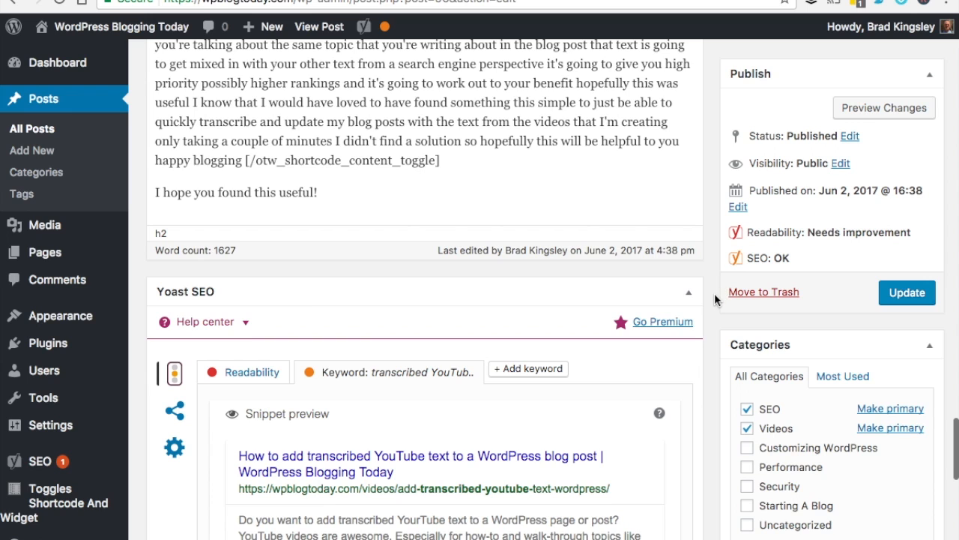
scroll(714, 293, "down", 5)
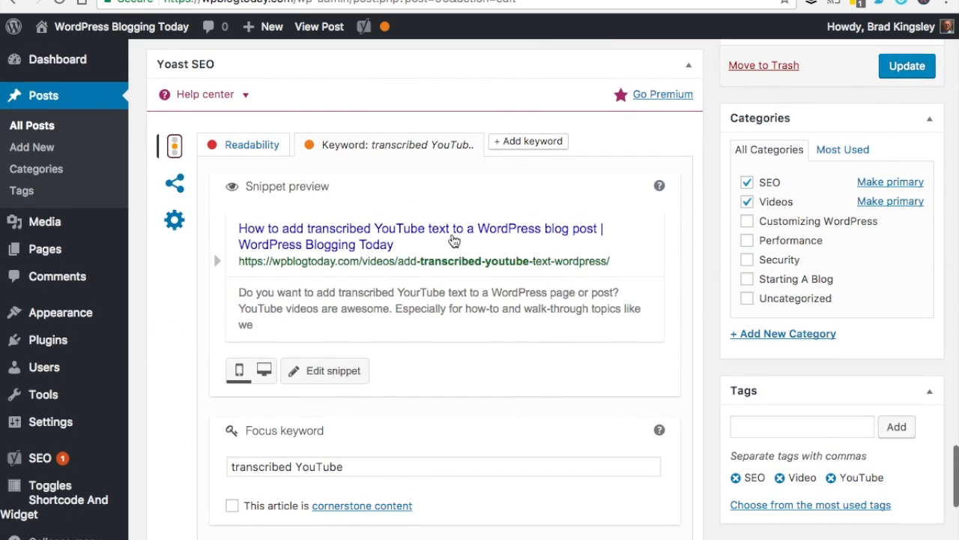
Switch the Yoast box to Readability to see the 28.6 Flesch score and issues
left_click(250, 144)
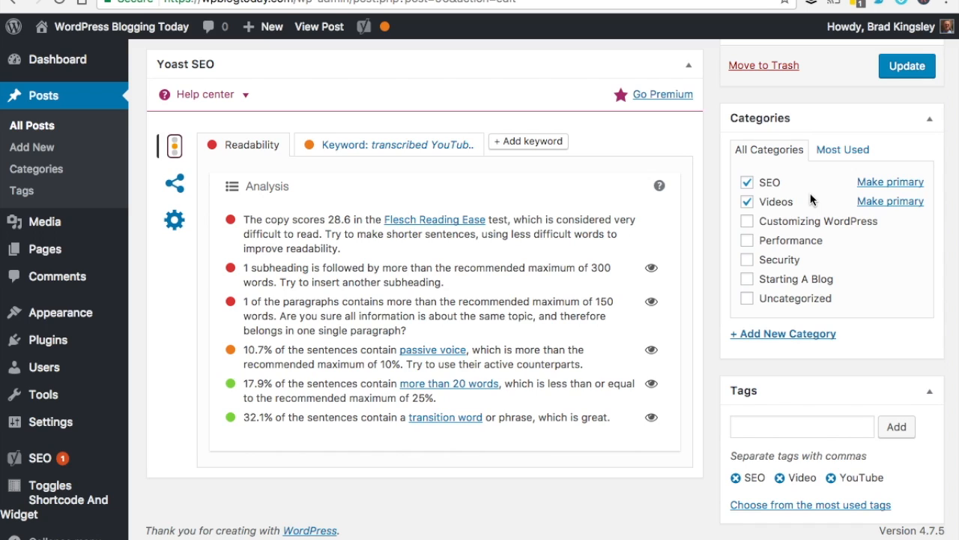
Mark SEO as the primary category and bring up the post's Yoast social settings
left_click(885, 182)
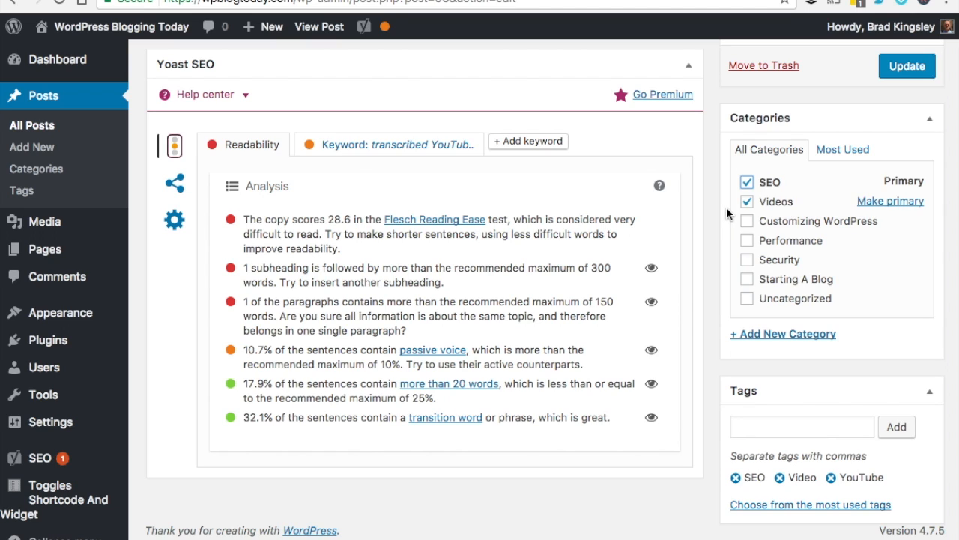
scroll(726, 207, "down", 1)
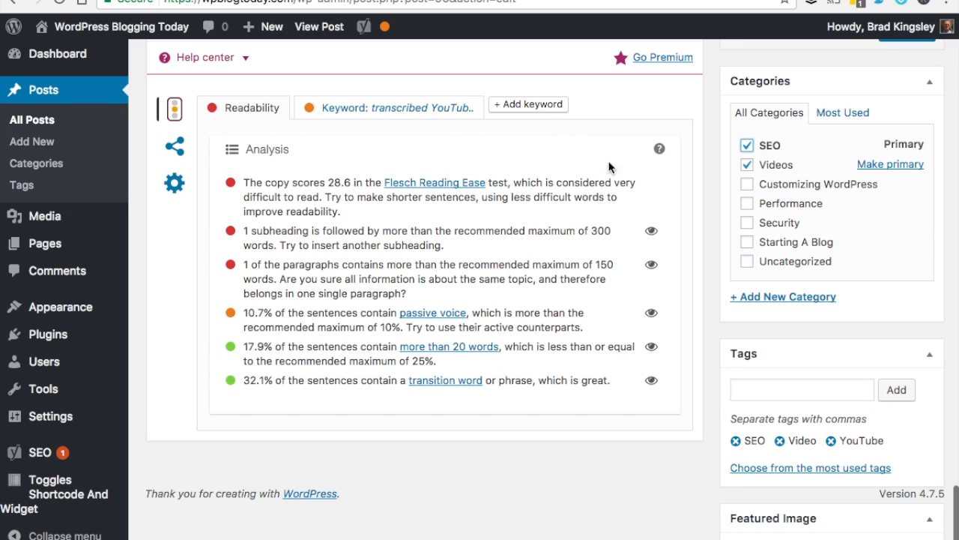
scroll(707, 141, "up", 1)
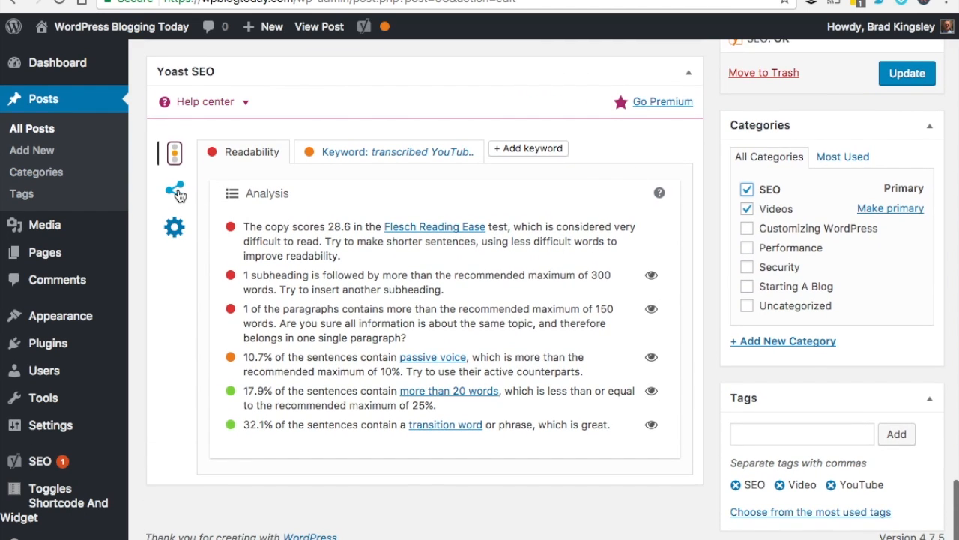
left_click(176, 192)
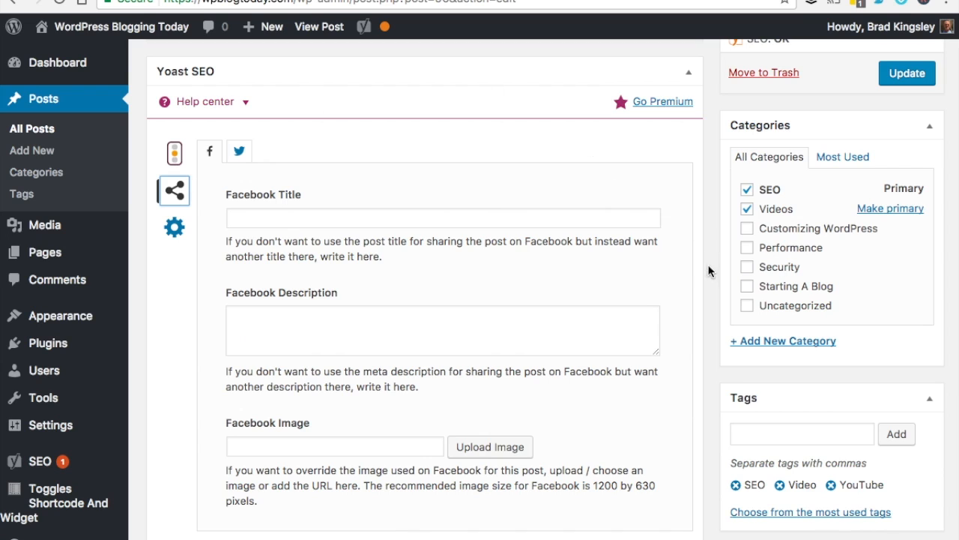
Look over the empty Facebook title, description and image fields, then switch to Yoast's Advanced settings
scroll(703, 273, "down", 1)
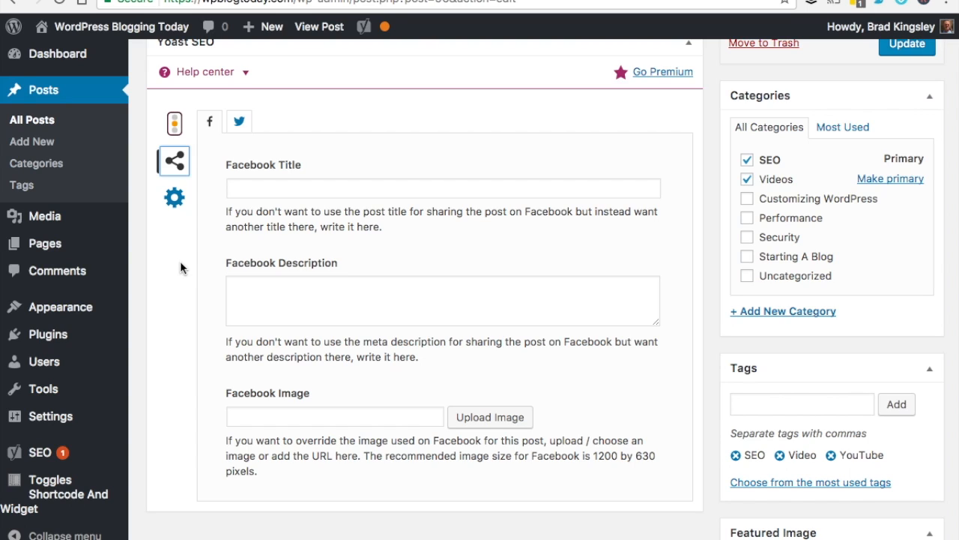
left_click(174, 197)
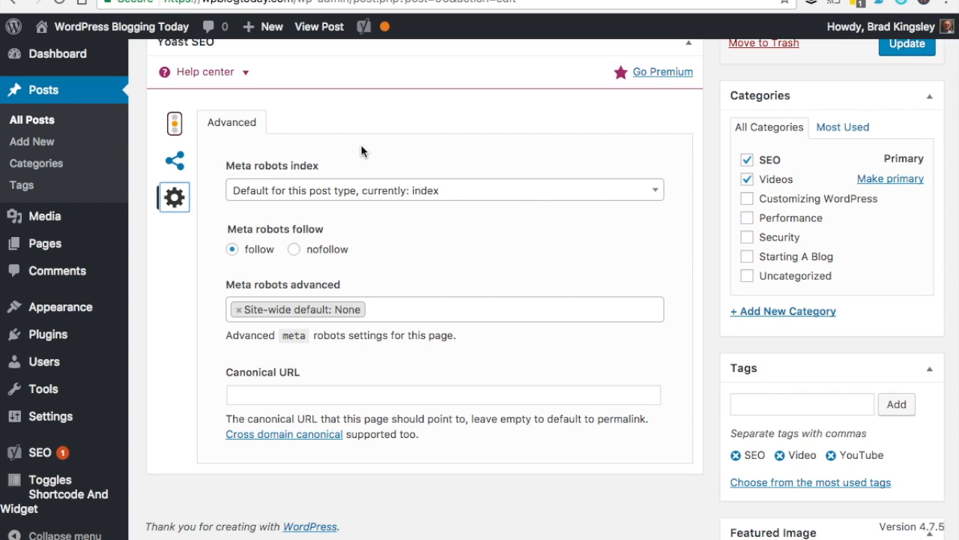
Review the Meta robots index options twice, leaving indexing at the default index
left_click(398, 197)
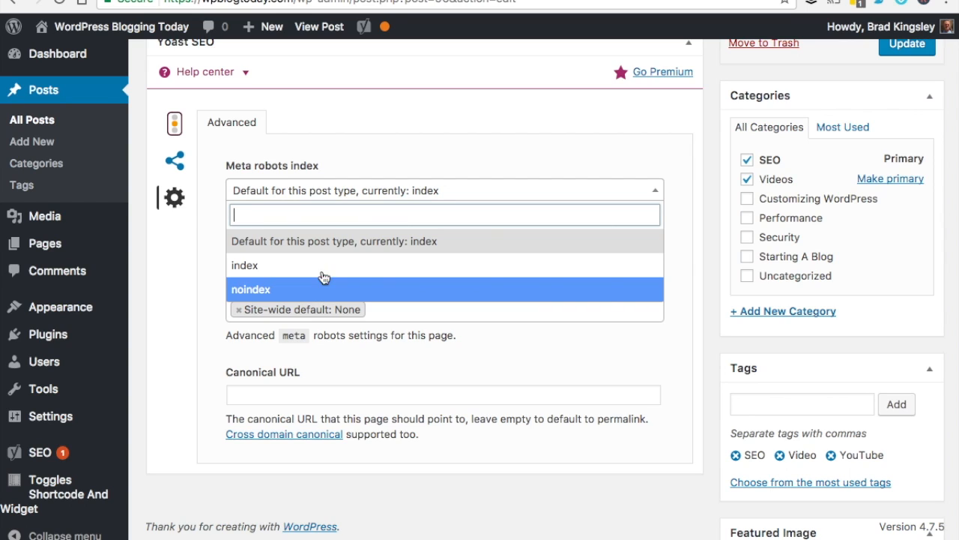
left_click(692, 174)
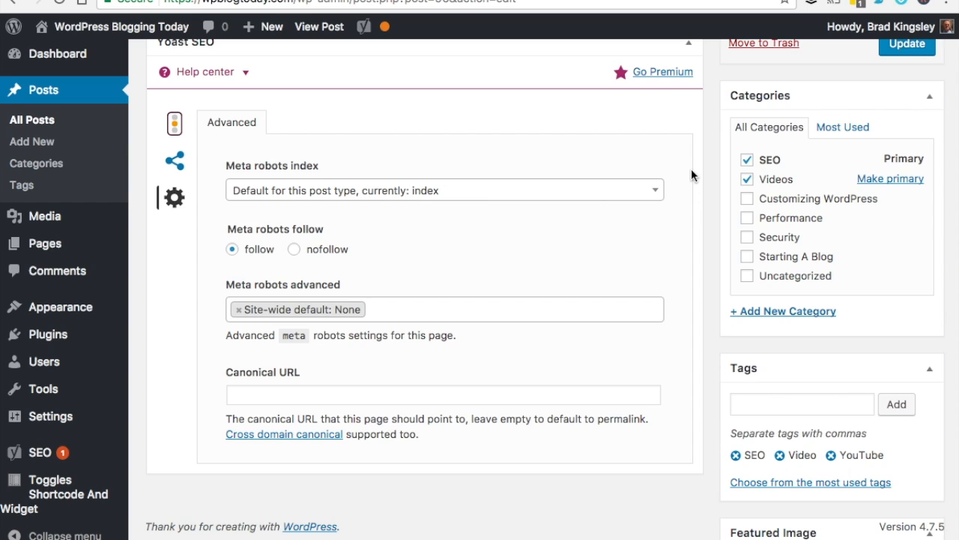
left_click(605, 189)
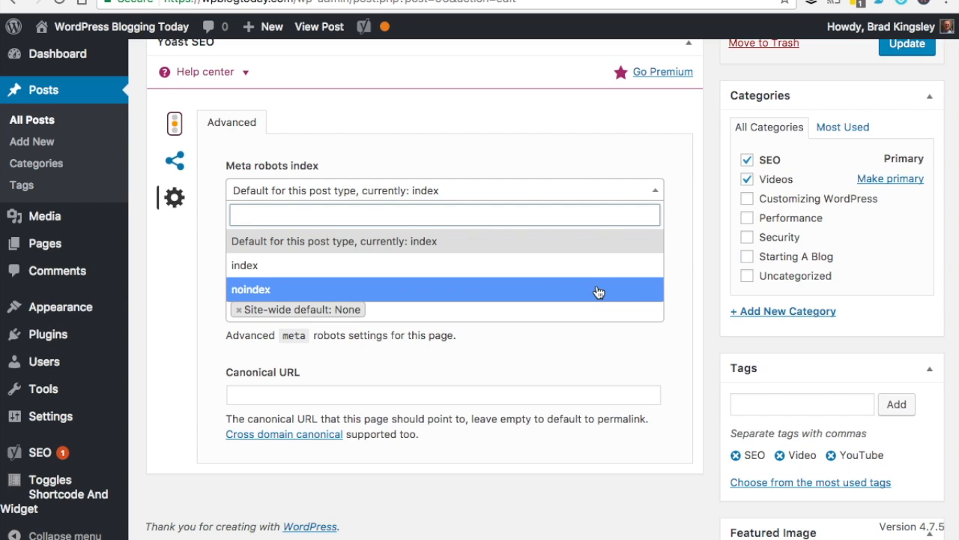
left_click(682, 199)
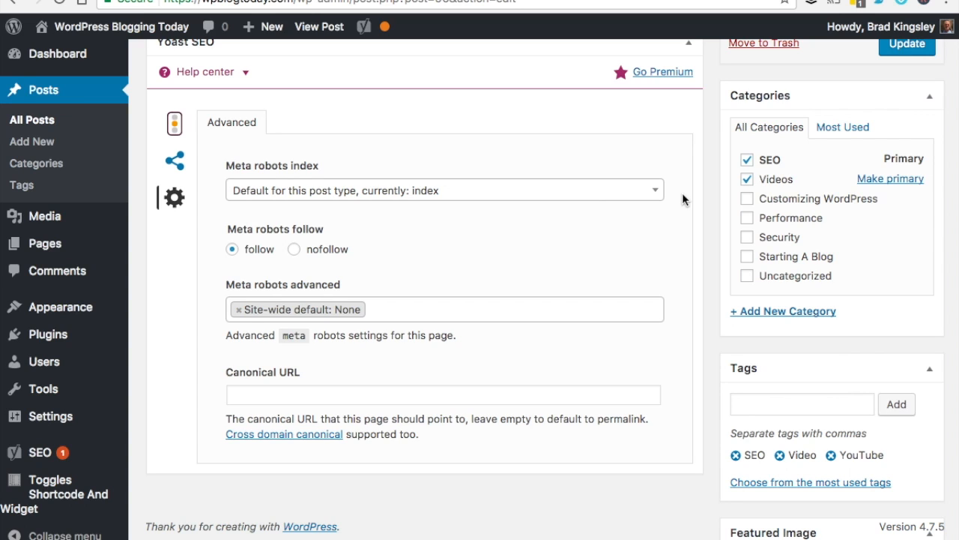
scroll(682, 193, "down", 1)
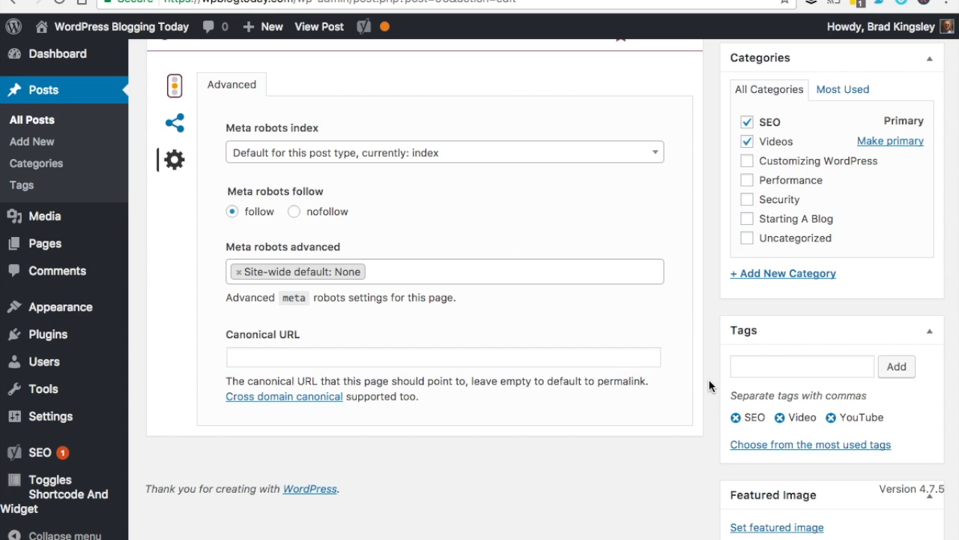
Show the Yoast readability analysis for the post
scroll(709, 386, "up", 3)
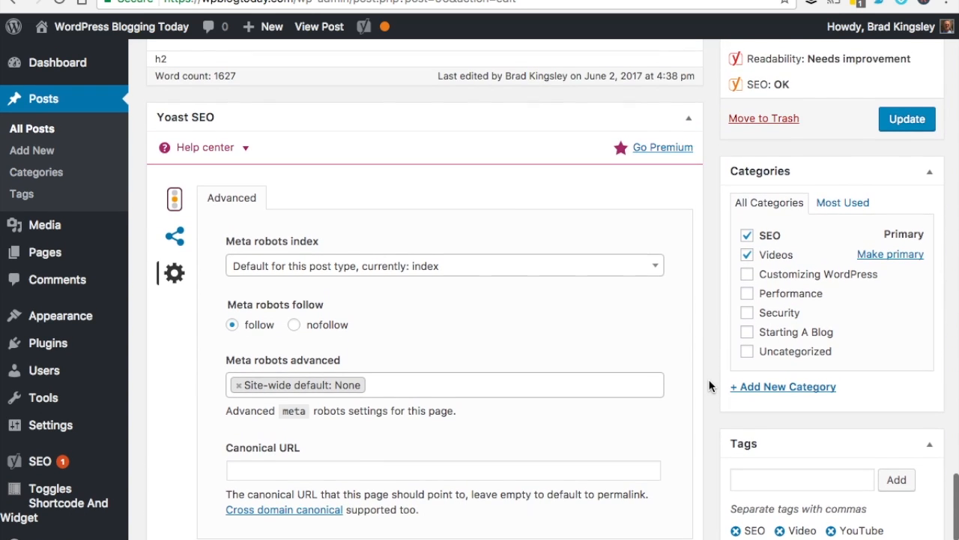
left_click(176, 203)
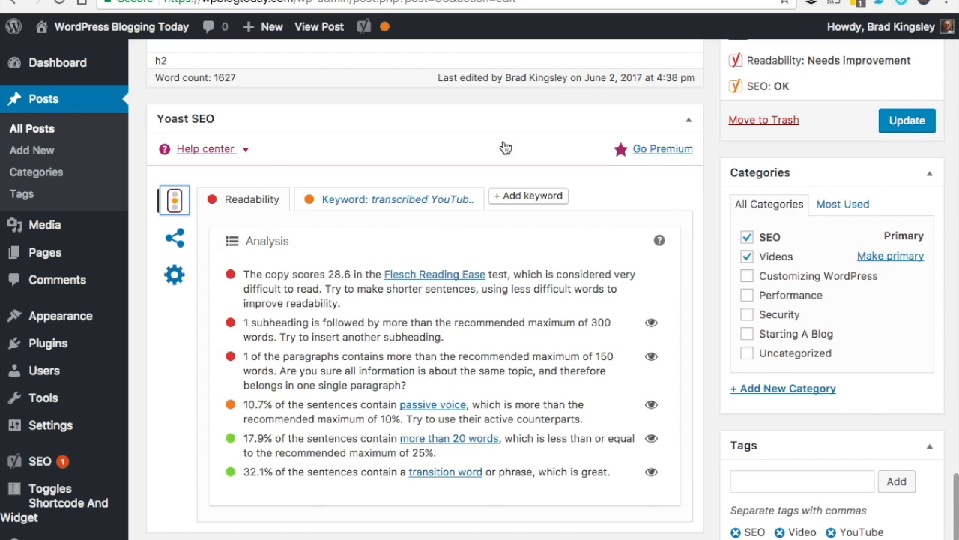
scroll(709, 255, "up", 5)
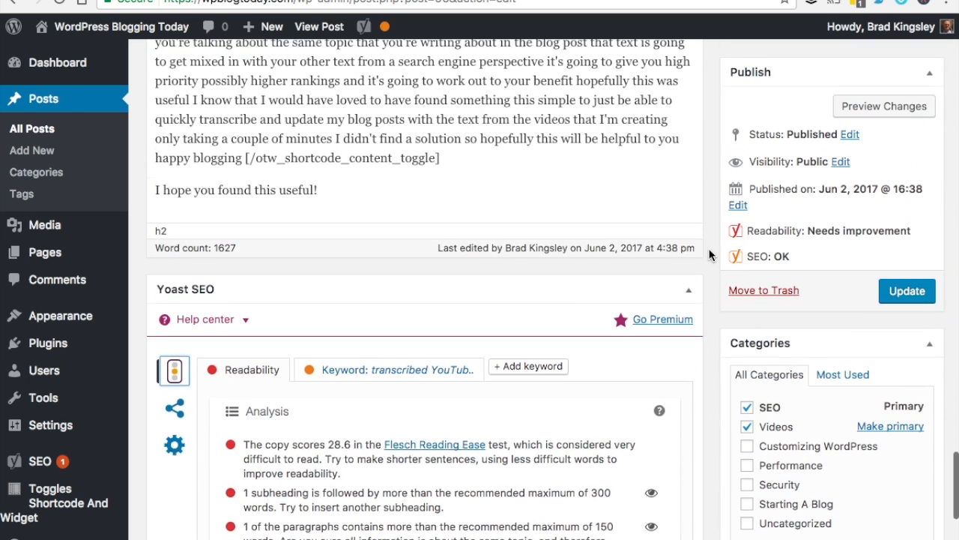
scroll(709, 255, "down", 3)
scroll(709, 255, "down", 2)
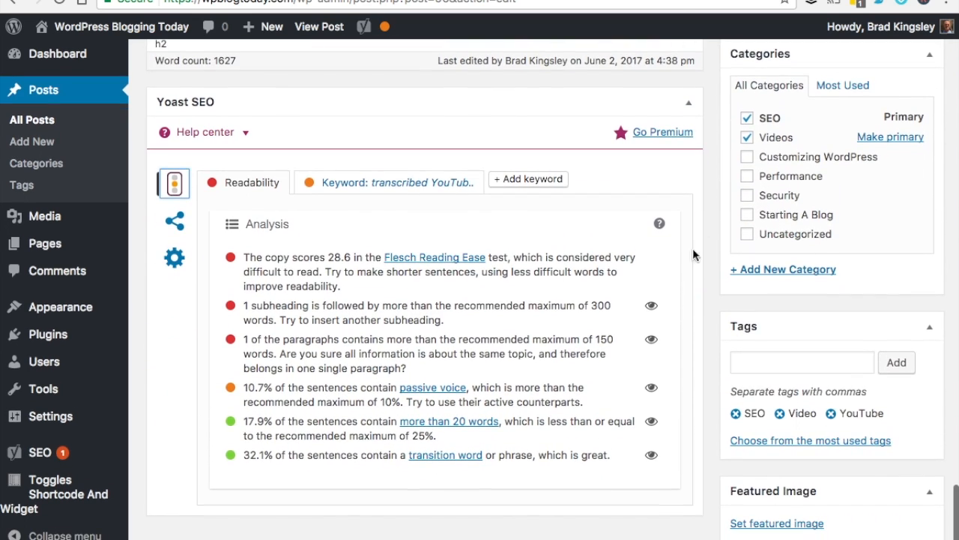
Switch to the 'transcribed YouTube' keyword analysis and open the snippet's title, slug and description fields
left_click(408, 182)
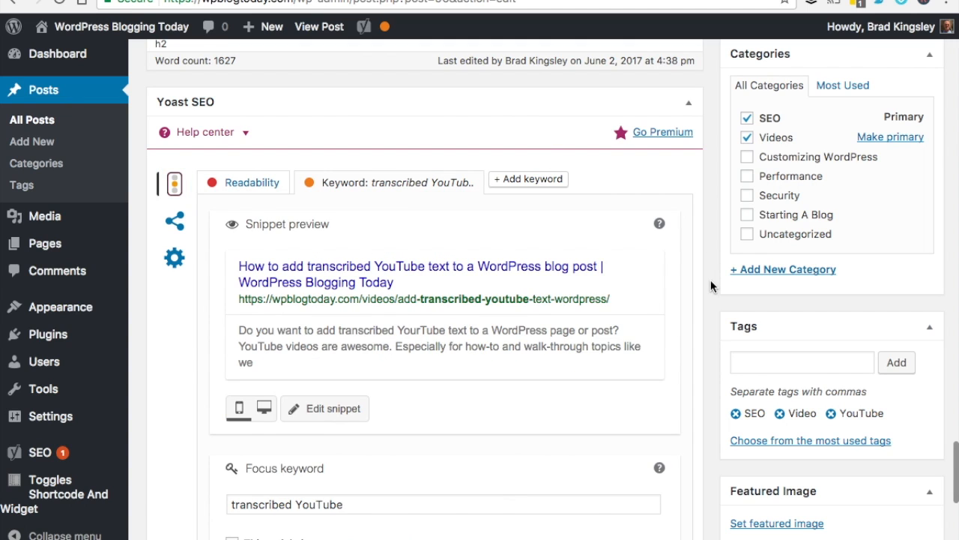
scroll(710, 281, "down", 2)
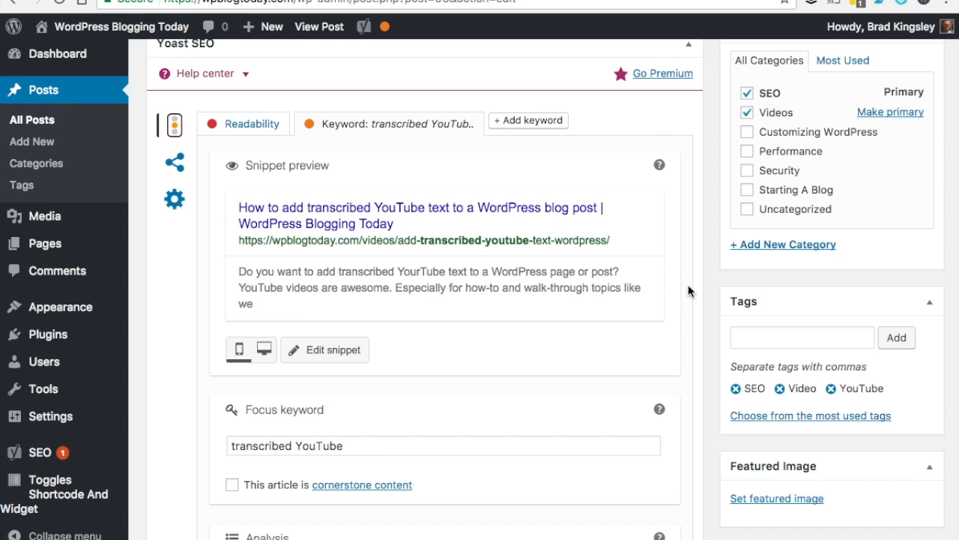
scroll(687, 304, "down", 2)
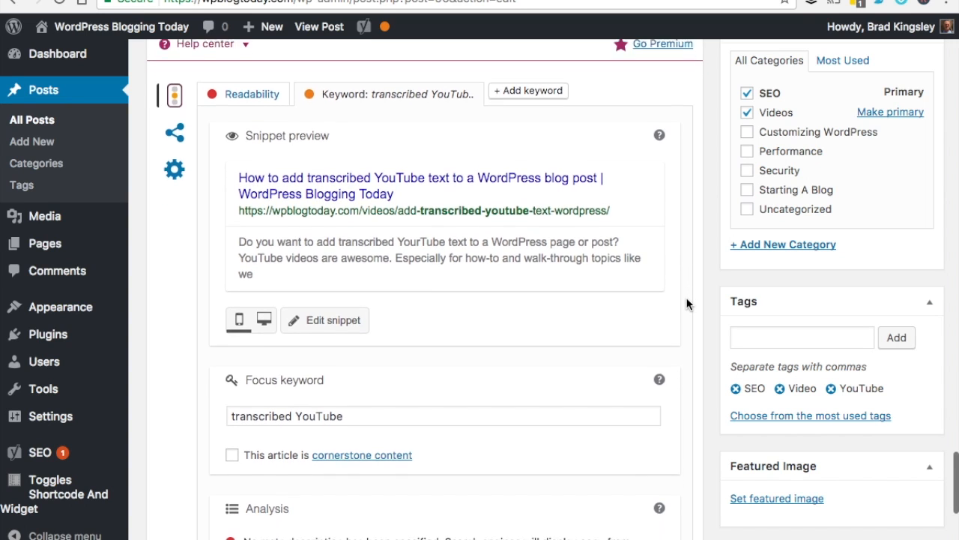
scroll(687, 303, "down", 1)
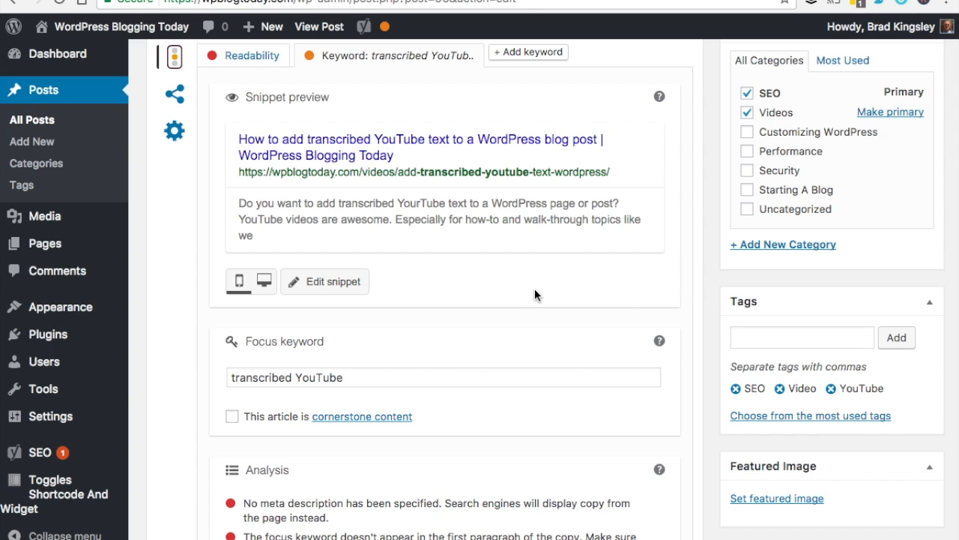
left_click(335, 285)
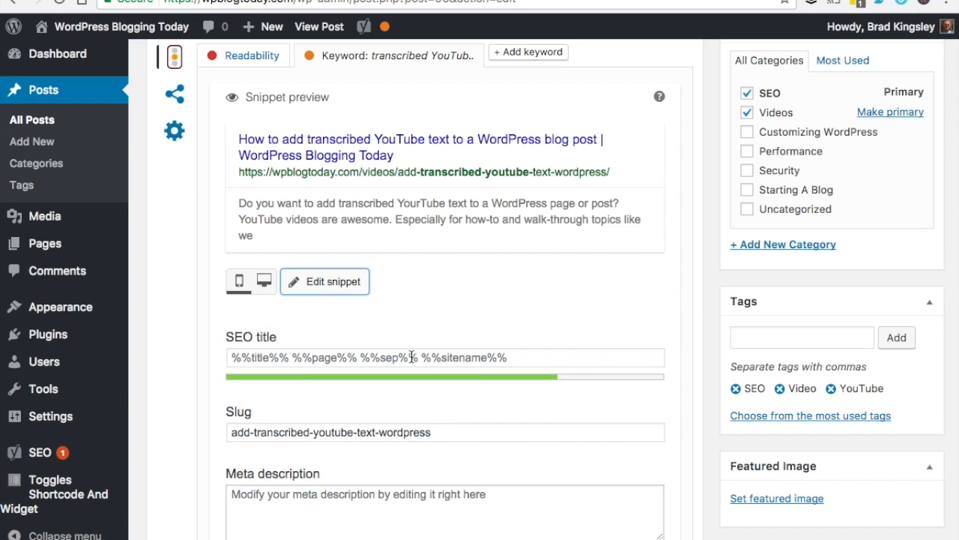
Write the meta description 'Here's a quick and easy way to add transcribed video text to your WordPress blog posts.'
scroll(682, 352, "down", 1)
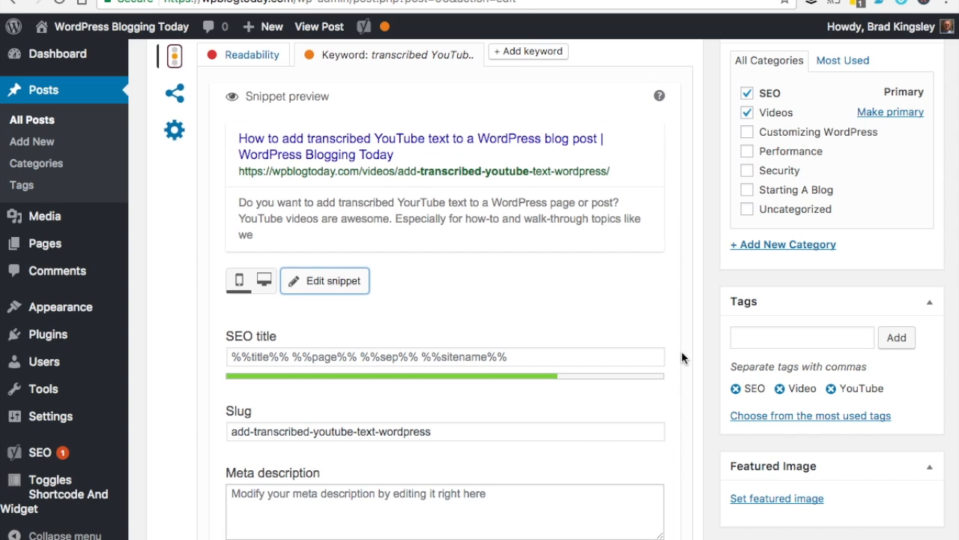
scroll(682, 352, "up", 1)
scroll(682, 363, "down", 1)
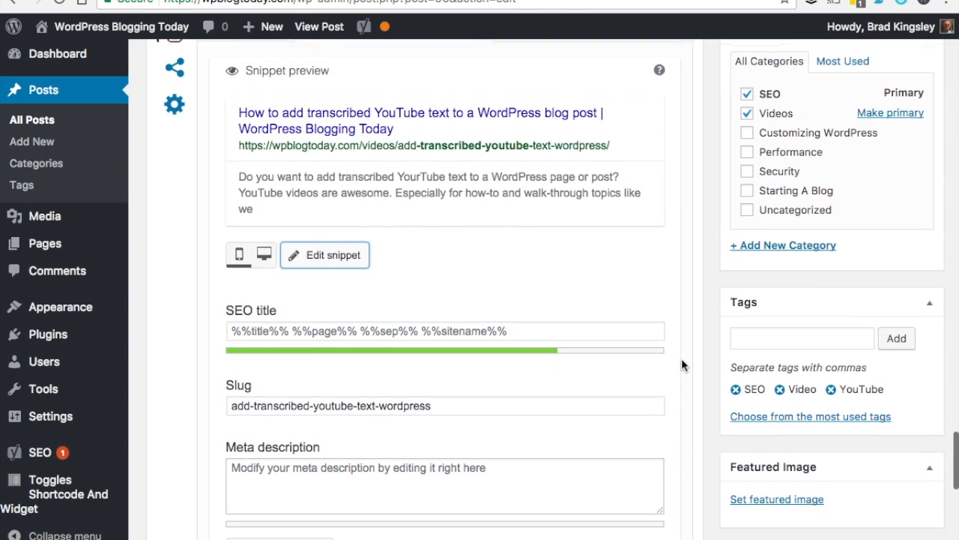
left_click(412, 464)
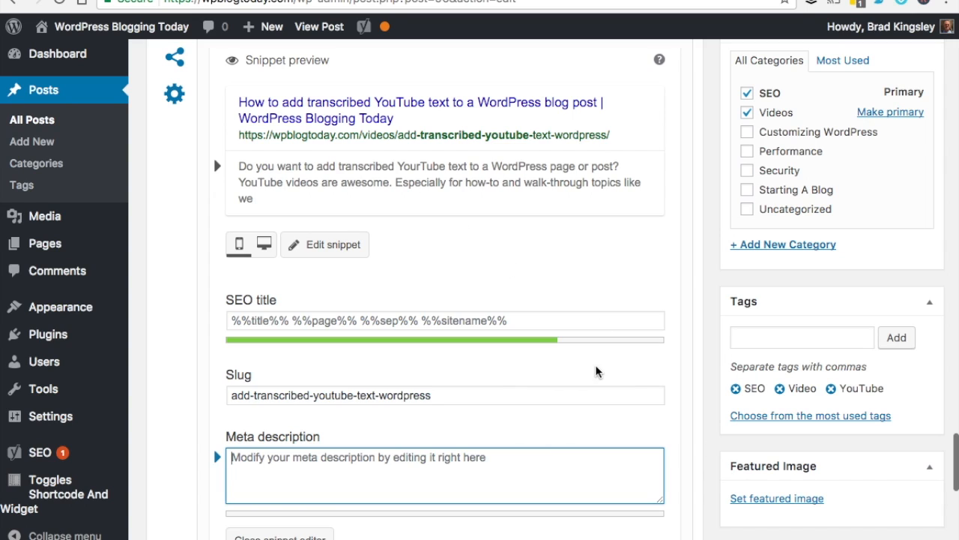
type("Here's")
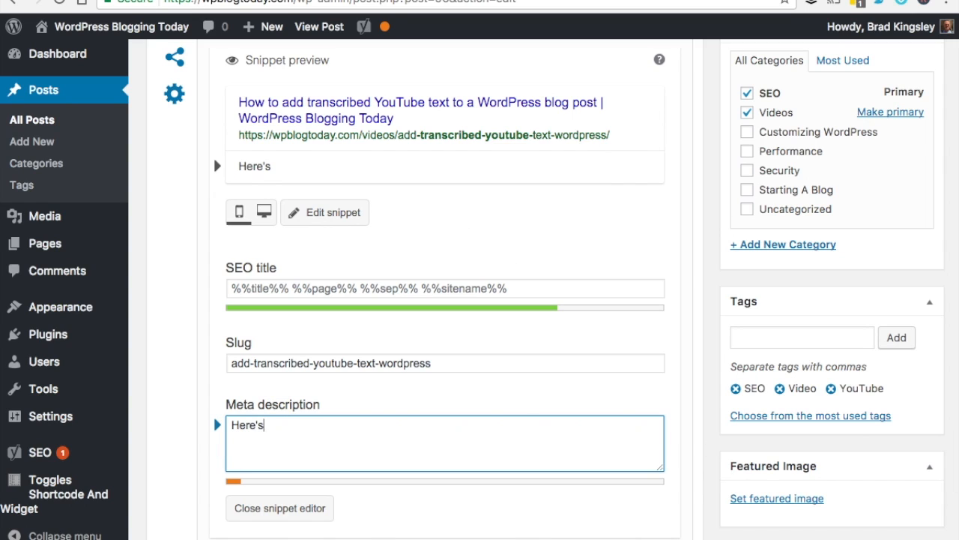
type(" an")
key("BackSpace")
type("quick and easy wa")
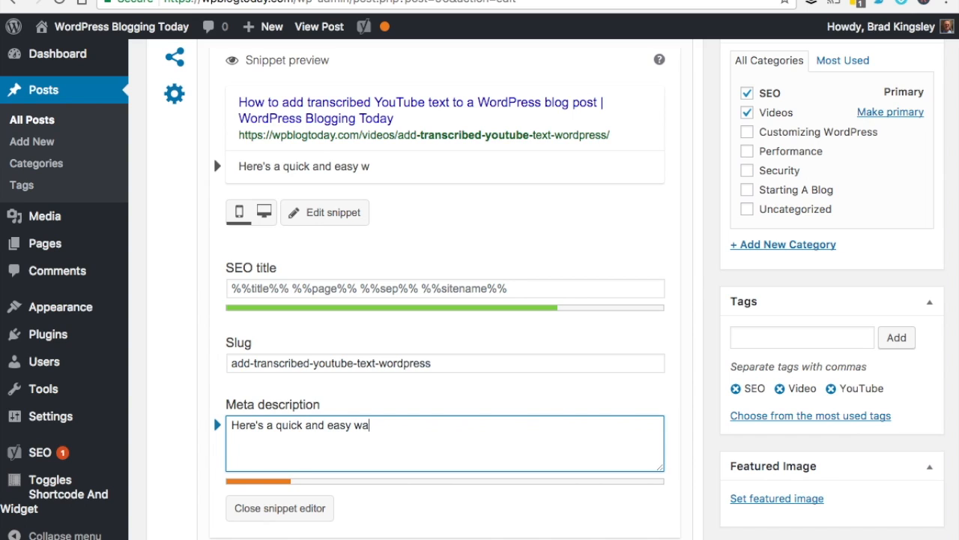
type("y to add transc")
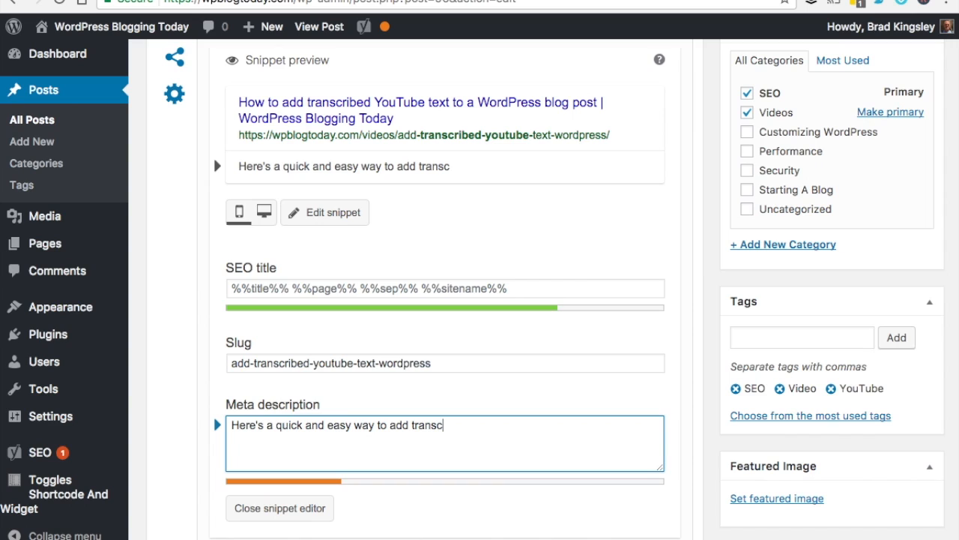
type("ribed video text to your WordPre")
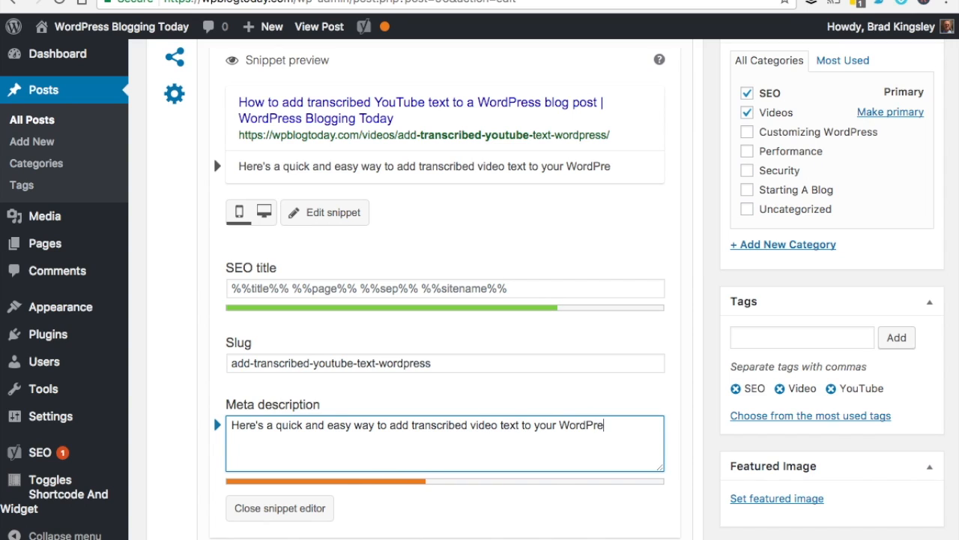
type("ss blgo post")
key("BackSpace")
key("BackSpace")
key("BackSpace")
key("BackSpace")
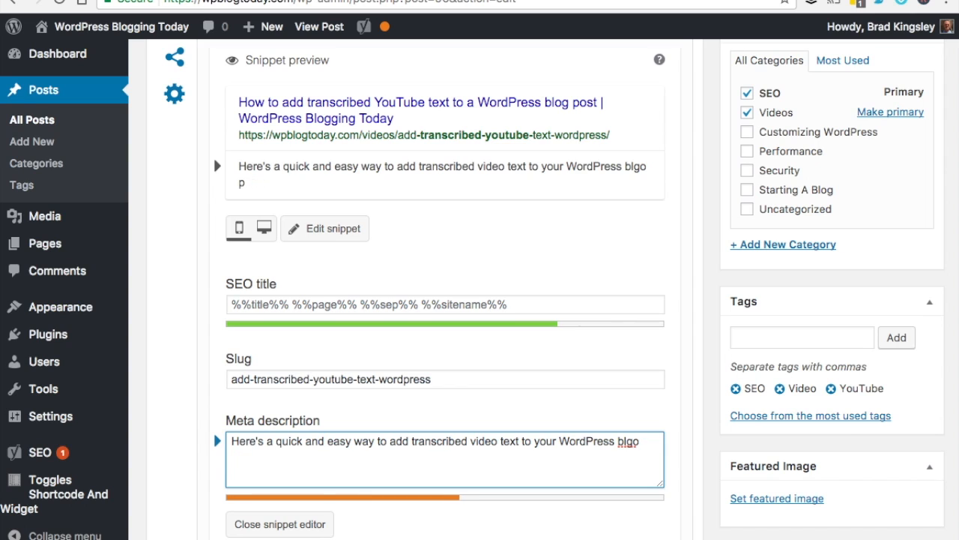
key("BackSpace")
key("BackSpace")
key("BackSpace")
type("log posts.")
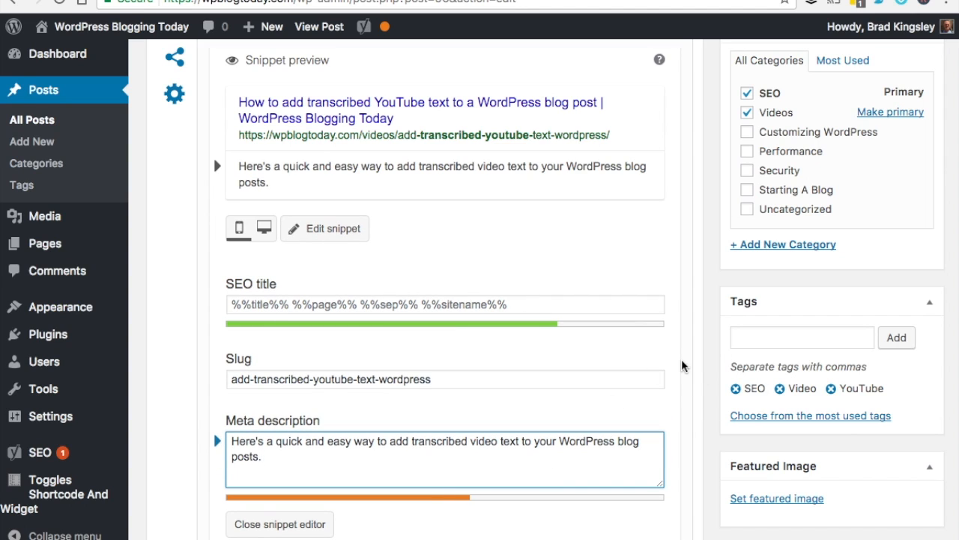
Insert YouTube before 'video' and add 'Included is a short video walkthrough showing all the steps.'
scroll(681, 360, "down", 5)
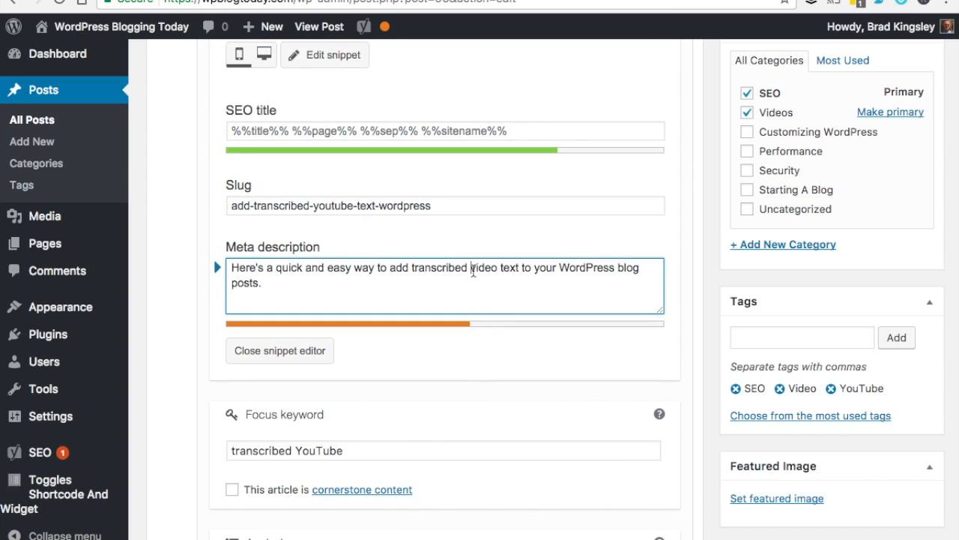
left_click(473, 272)
type("YourTube")
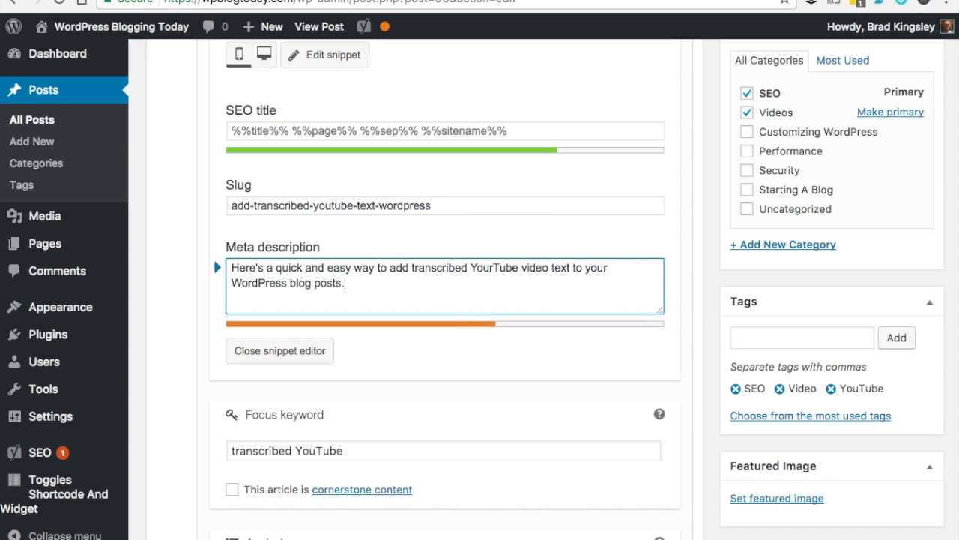
scroll(696, 218, "up", 2)
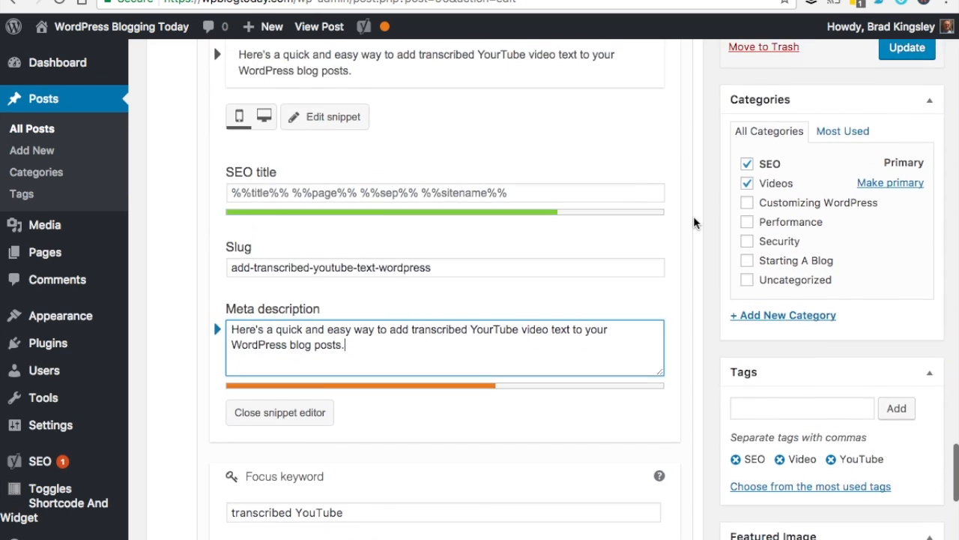
type("Included ")
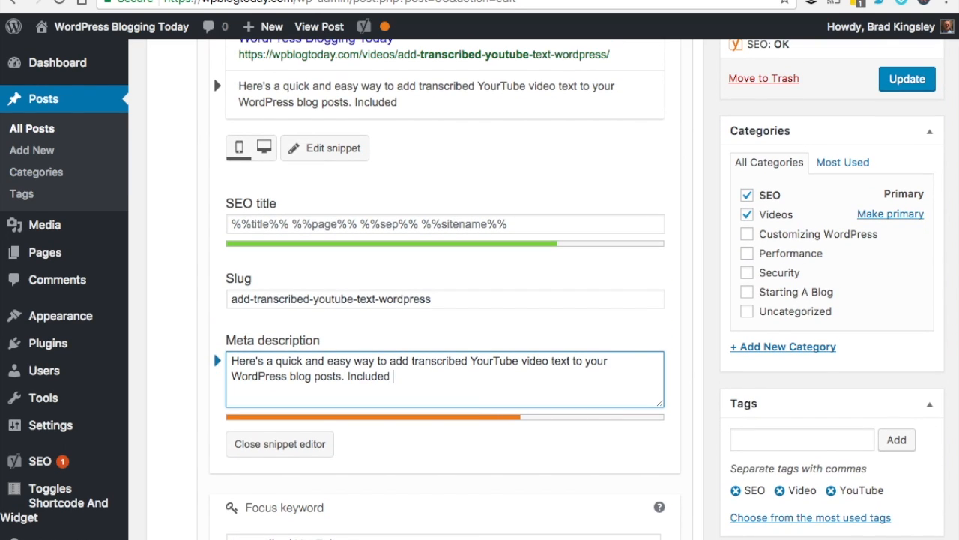
type("is a short ")
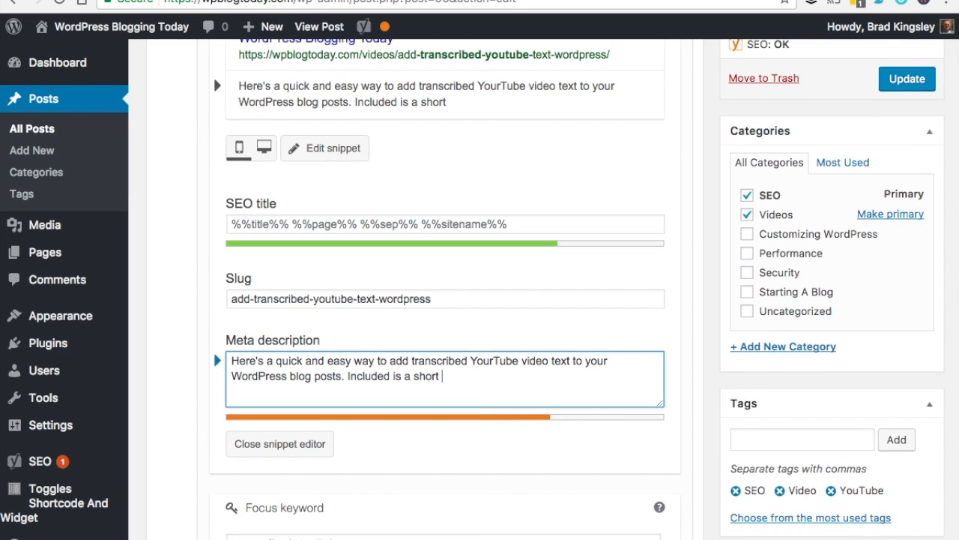
type("video walkthrough sh")
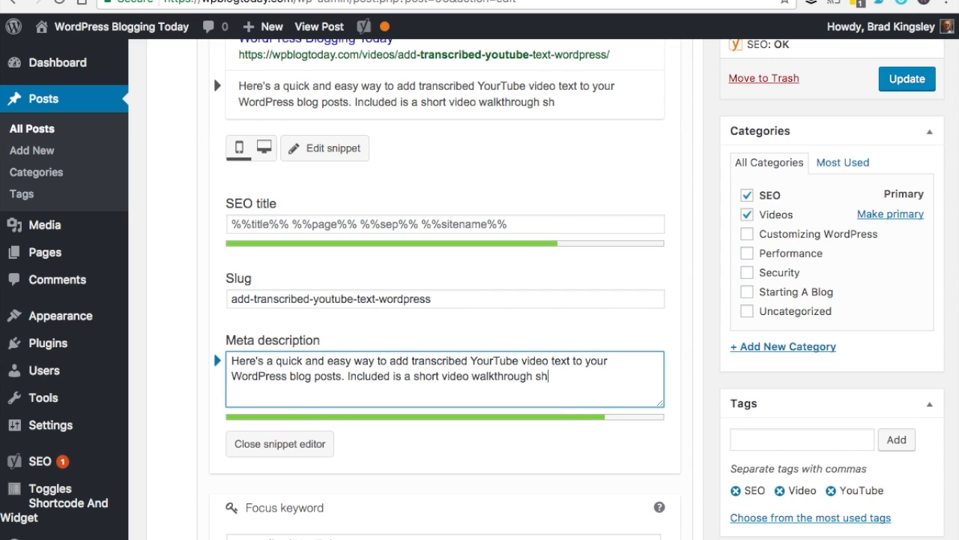
type("owing all the steps.")
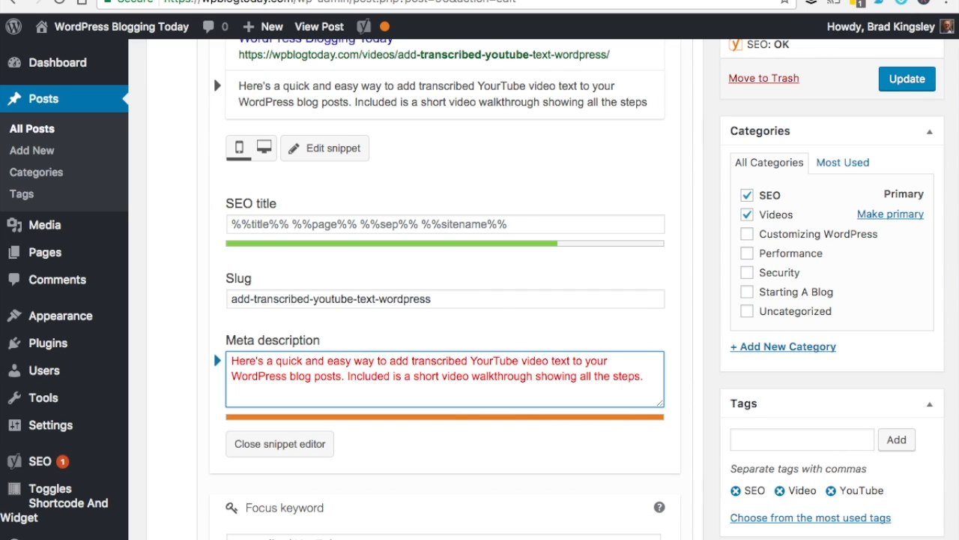
key("BackSpace")
type(".")
key("BackSpace")
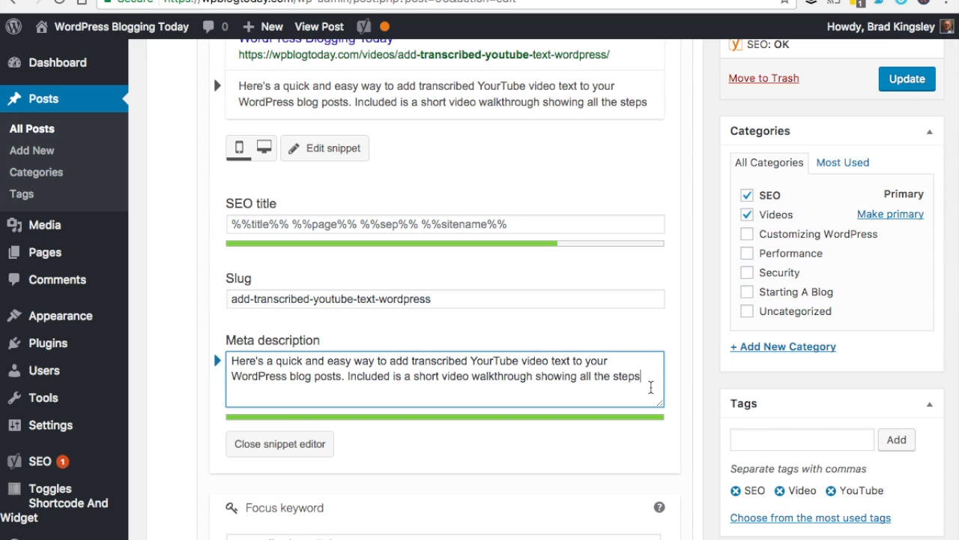
scroll(684, 217, "up", 1)
scroll(685, 217, "up", 3)
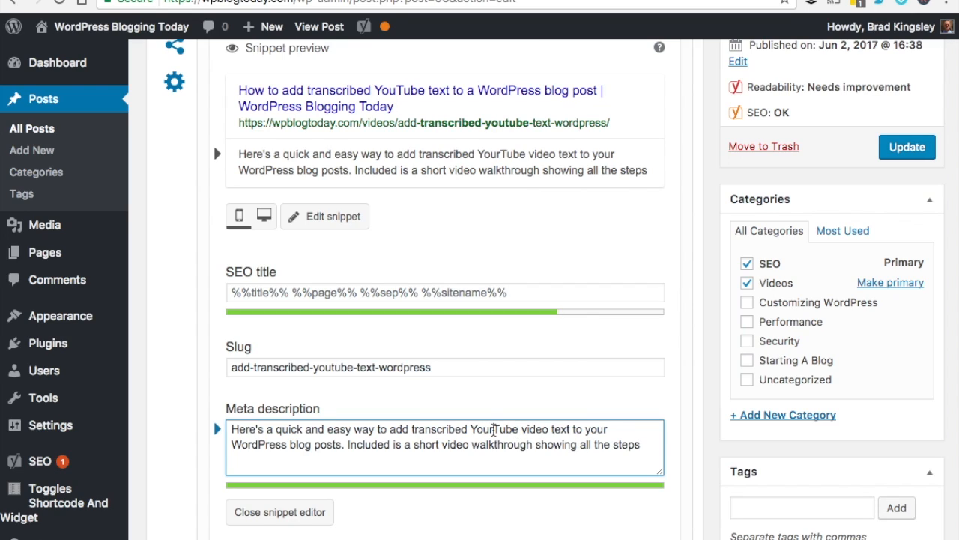
left_click(494, 430)
key("BackSpace")
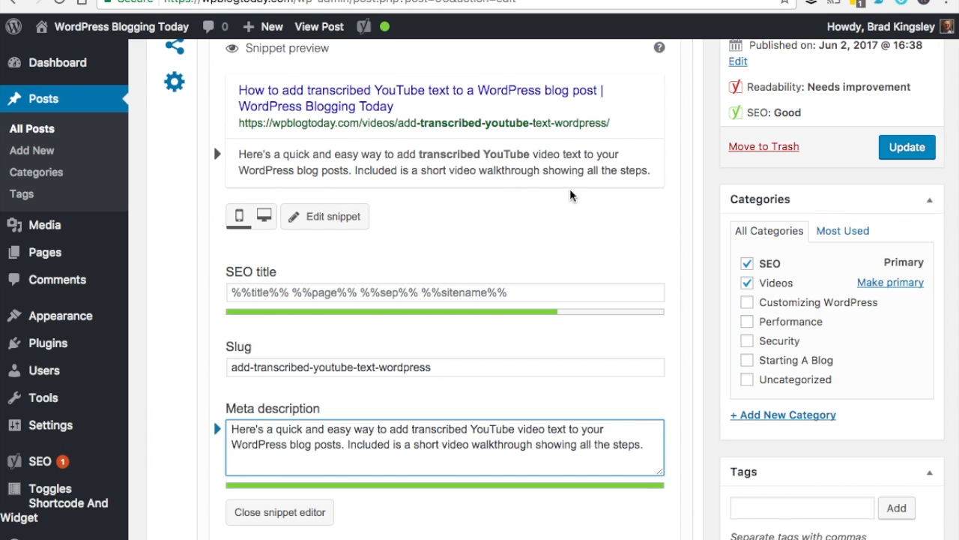
scroll(683, 208, "up", 2)
scroll(683, 208, "up", 1)
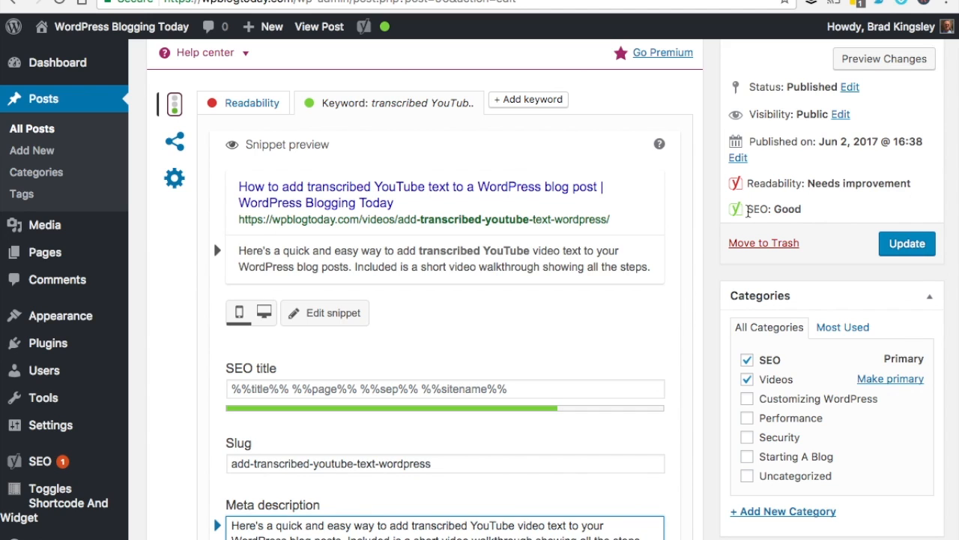
scroll(691, 270, "down", 5)
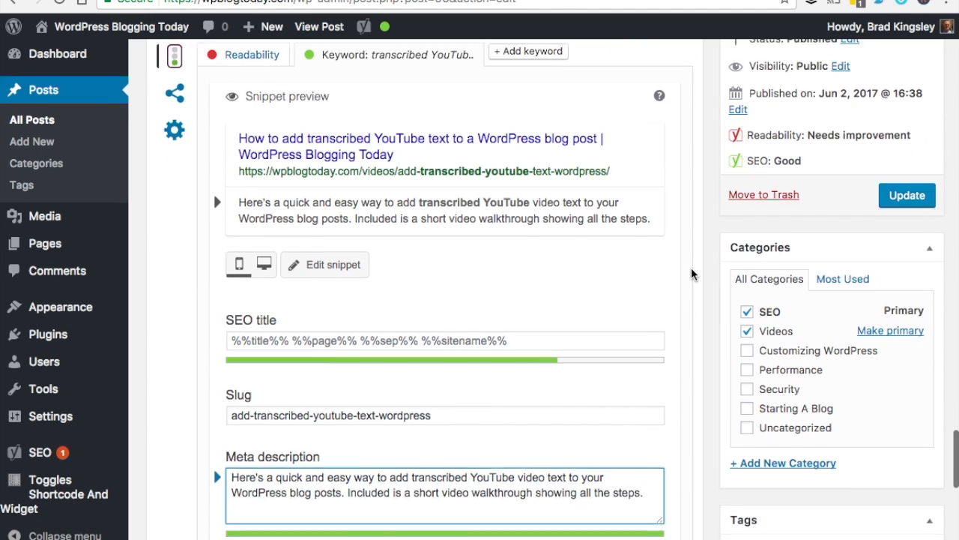
scroll(691, 272, "down", 5)
scroll(691, 272, "up", 5)
scroll(691, 274, "up", 3)
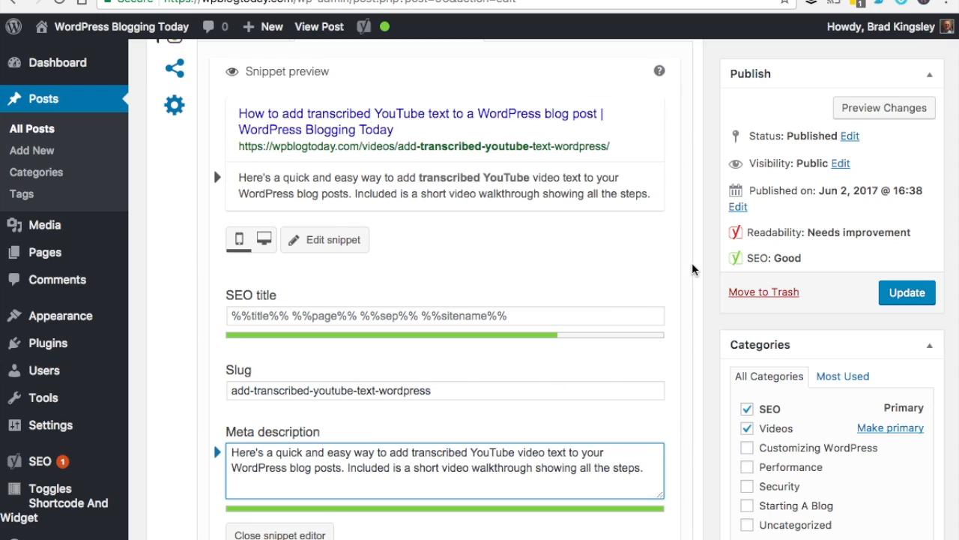
left_click(510, 318)
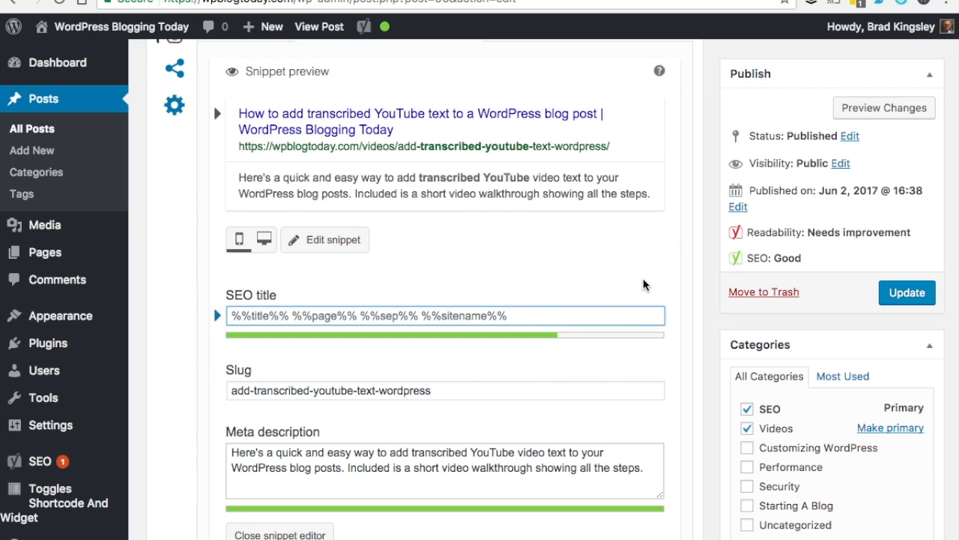
scroll(703, 294, "down", 2)
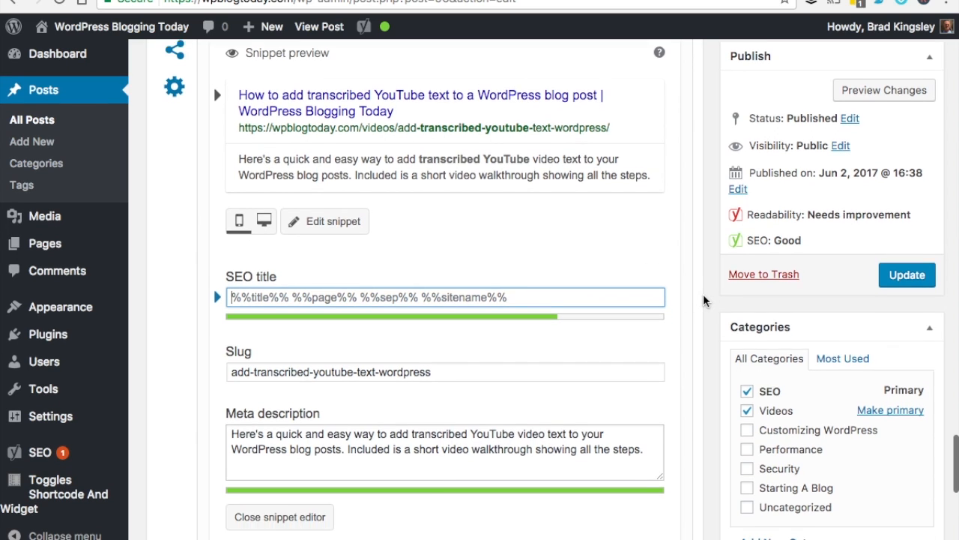
scroll(703, 294, "up", 5)
scroll(703, 300, "up", 1)
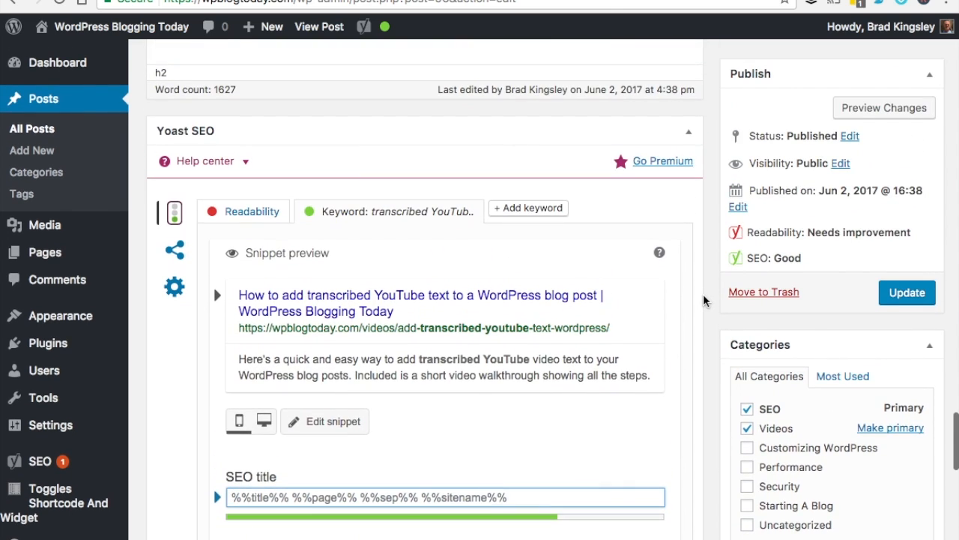
scroll(703, 300, "down", 2)
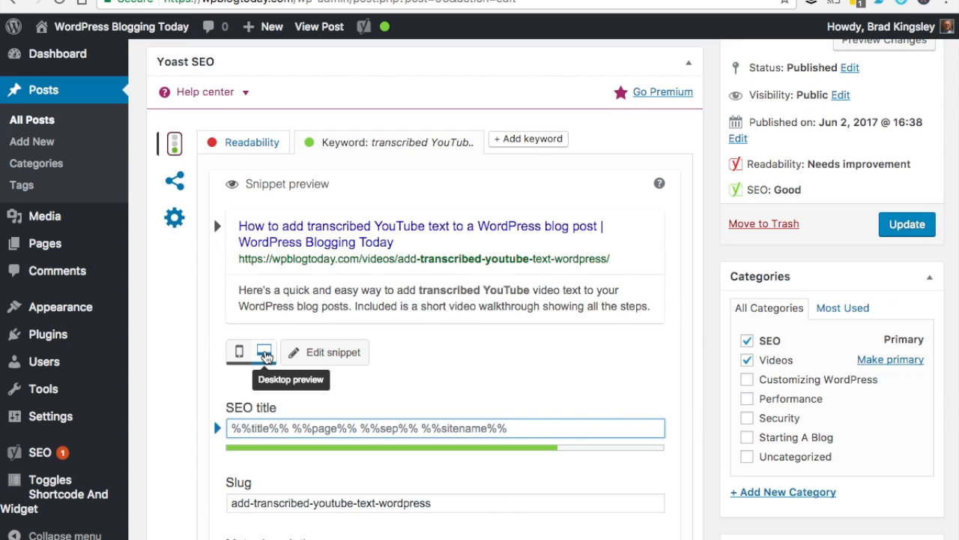
left_click(265, 353)
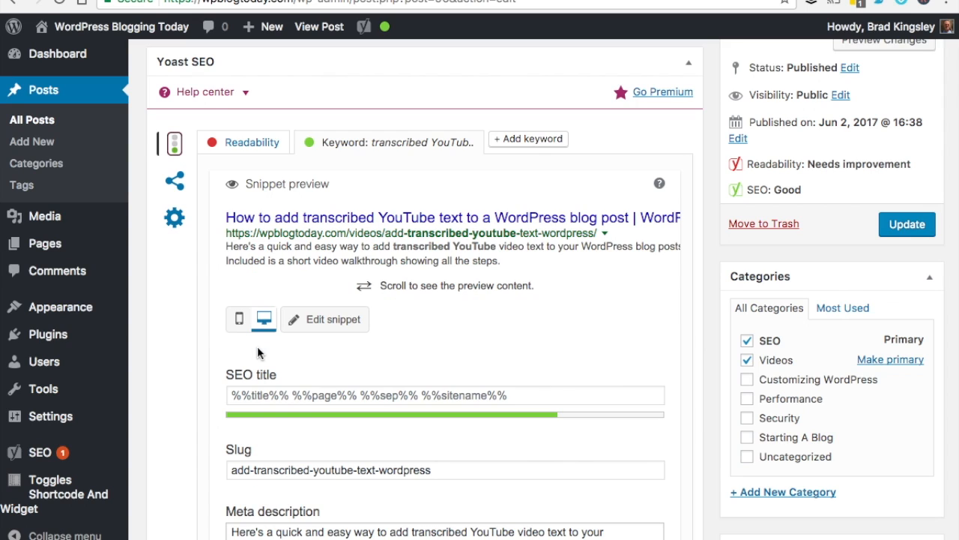
left_click(238, 321)
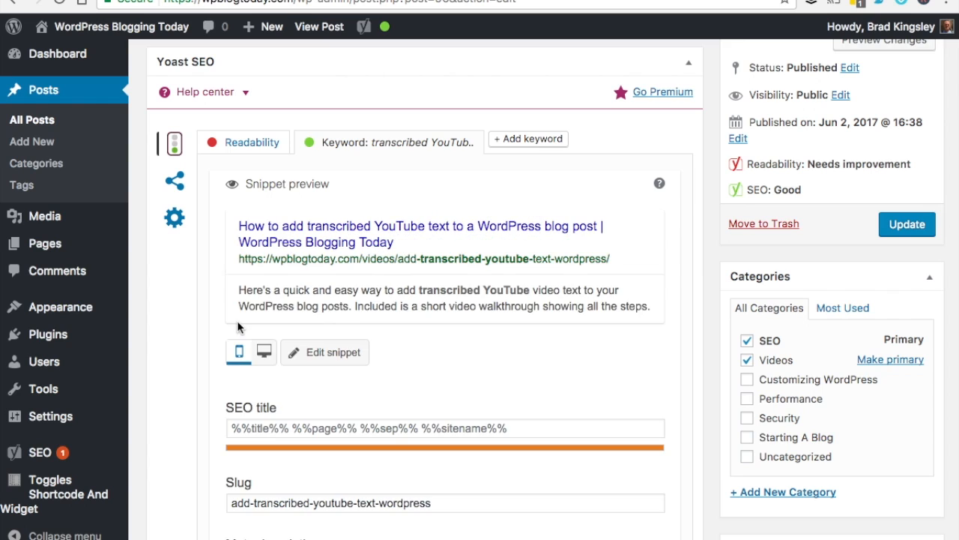
left_click(264, 353)
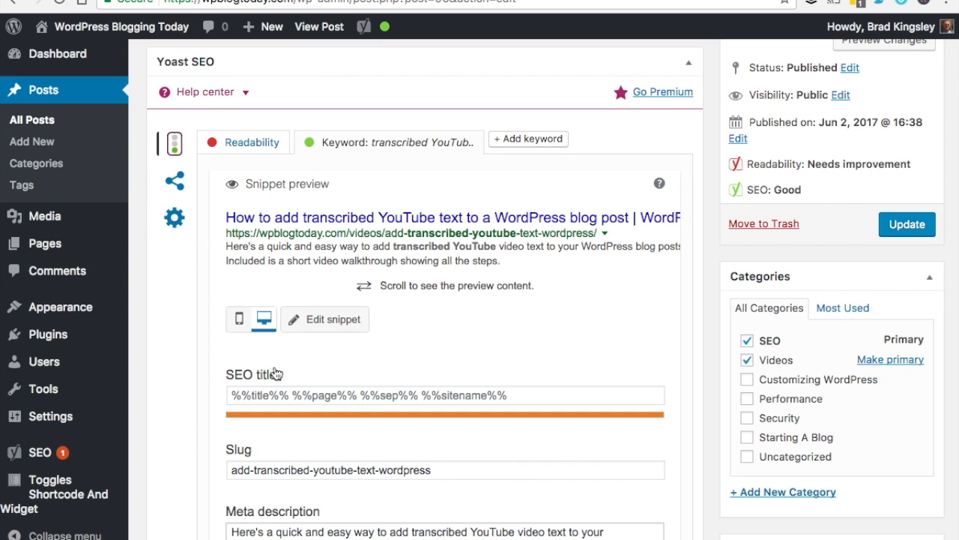
left_click(239, 319)
Update the post, view it on the live site, and bring up the page's context menu
left_click(909, 228)
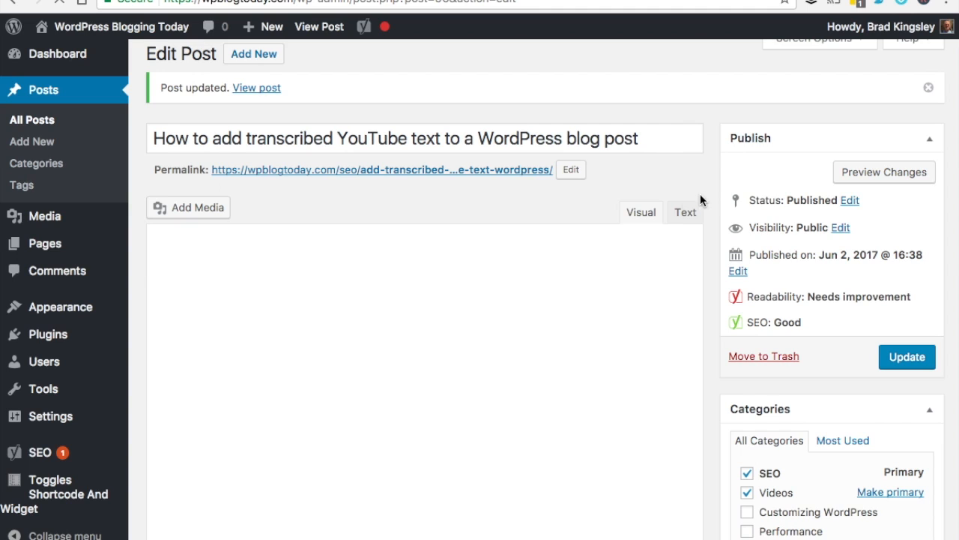
left_click(258, 88)
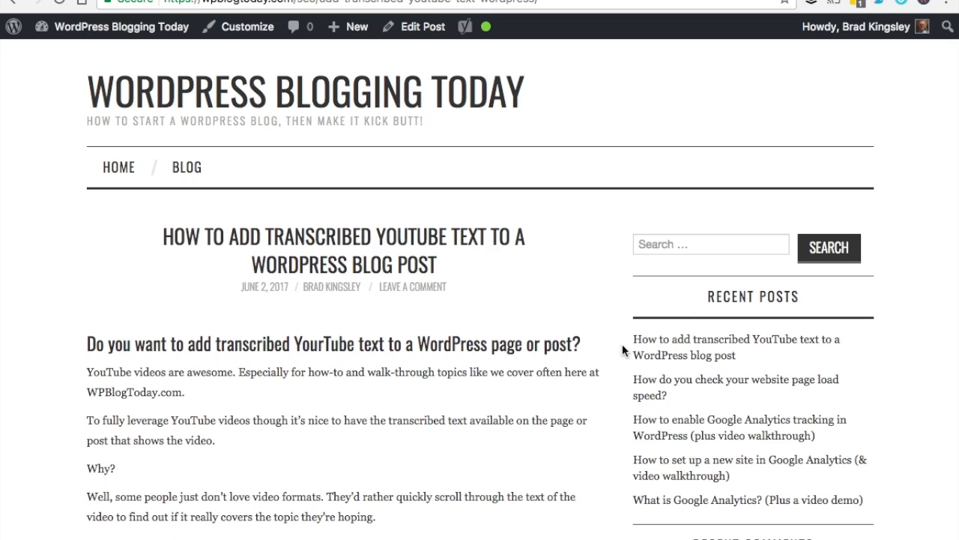
scroll(591, 418, "down", 11)
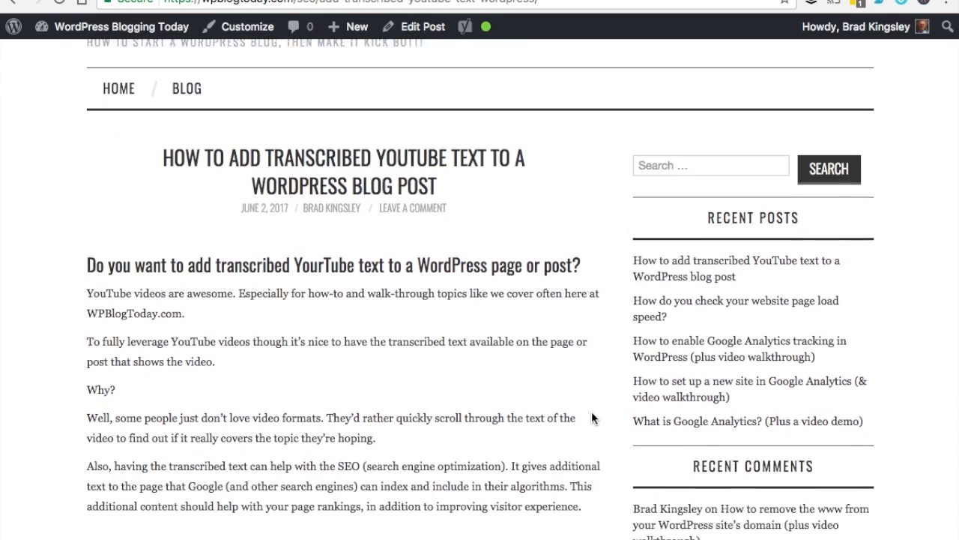
scroll(591, 413, "up", 11)
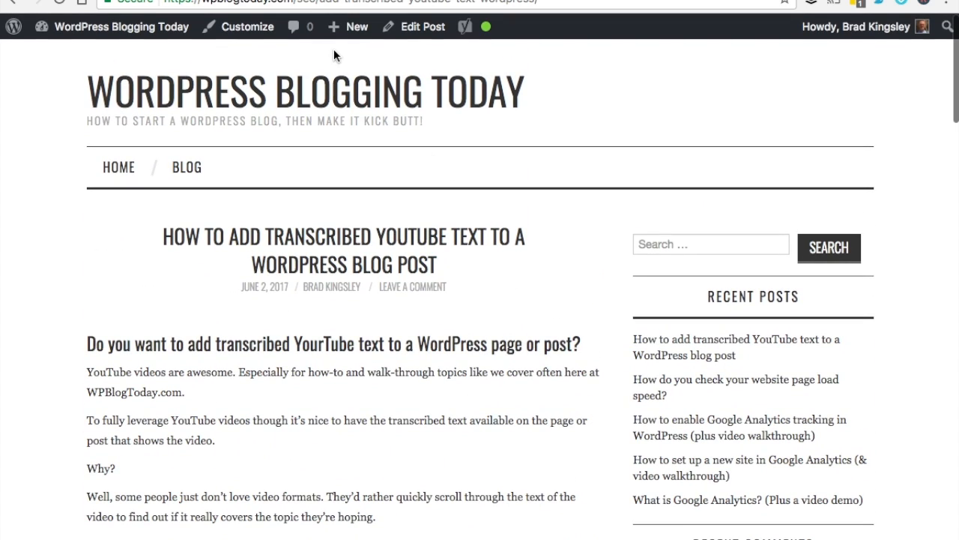
double_click(308, 1)
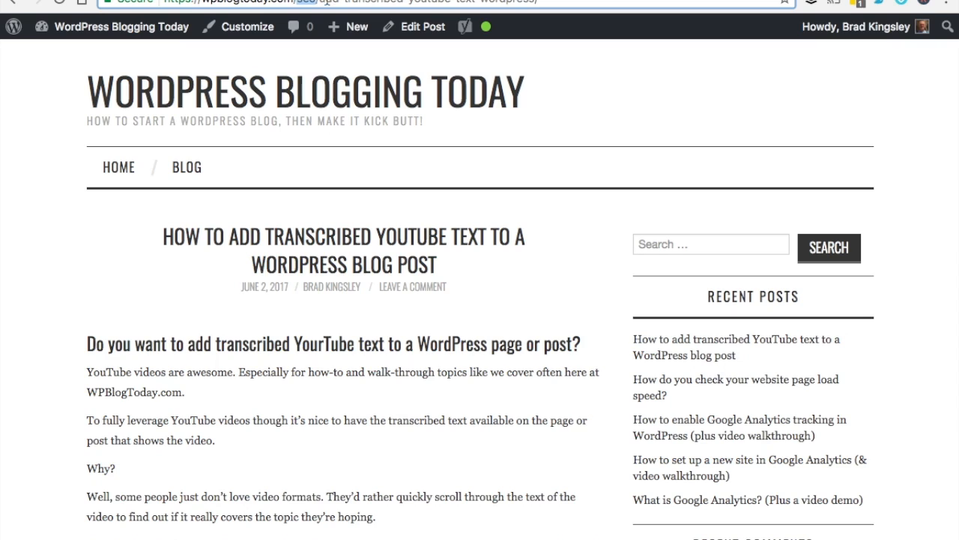
left_click(592, 388)
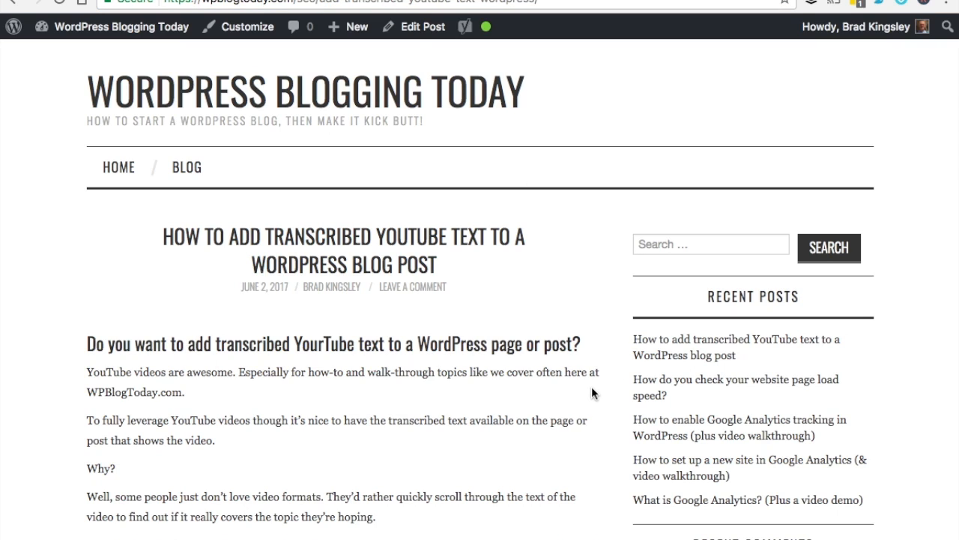
right_click(591, 386)
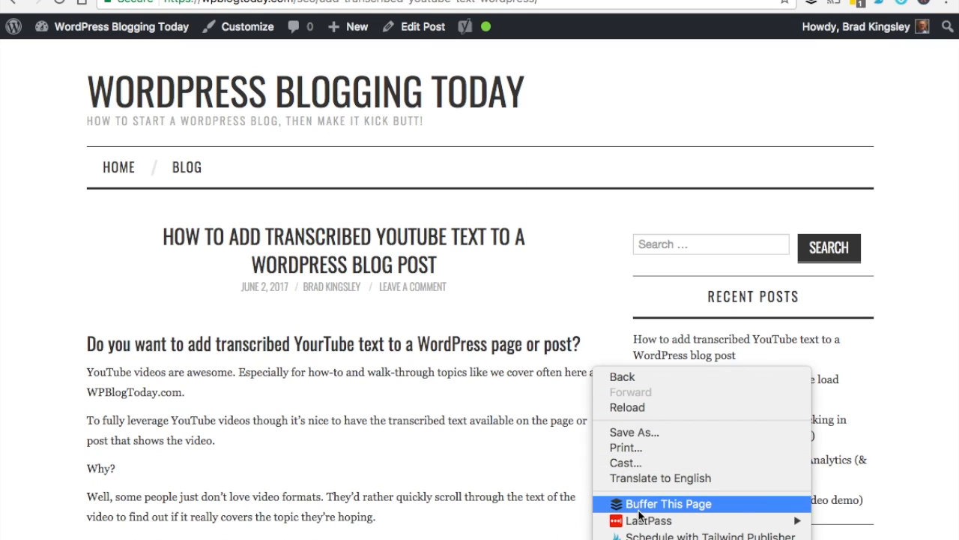
Open the post's page source and find the Yoast SEO plugin comment
left_click(649, 539)
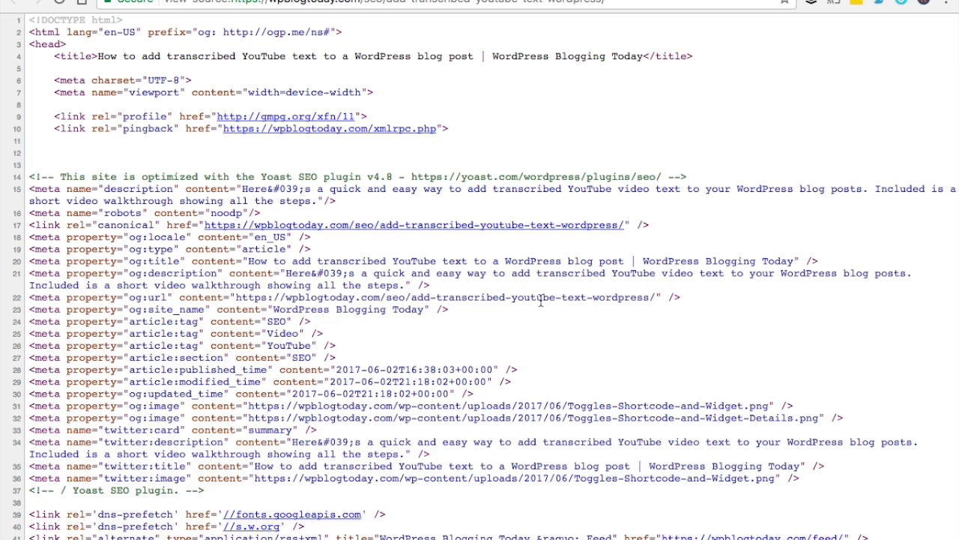
scroll(539, 300, "down", 3)
scroll(541, 304, "down", 2)
scroll(542, 304, "up", 1)
scroll(541, 304, "up", 3)
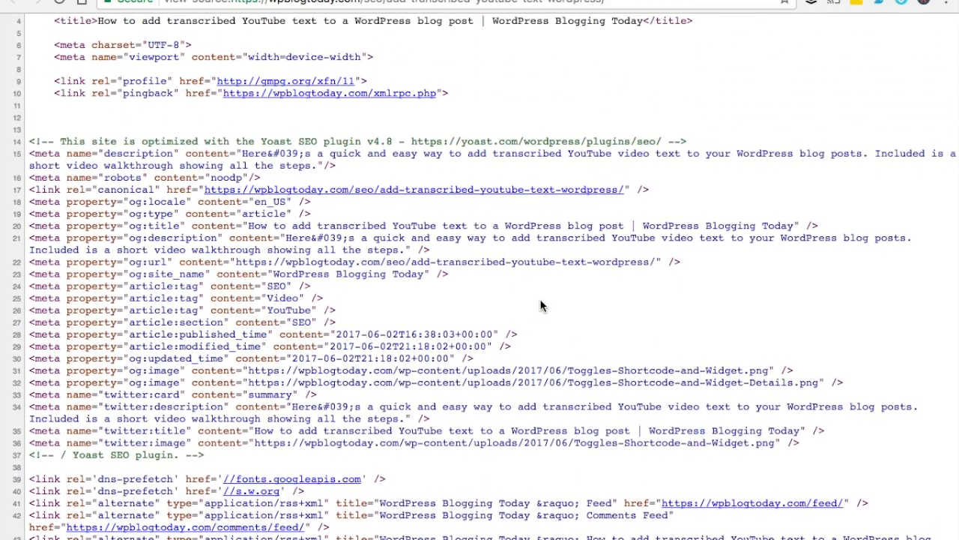
scroll(449, 292, "up", 1)
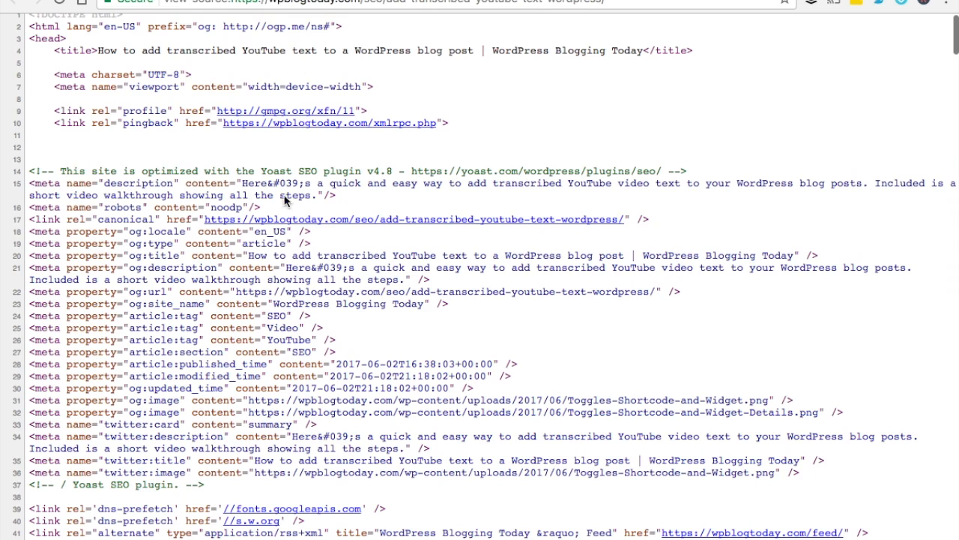
left_click_drag(40, 168, 705, 172)
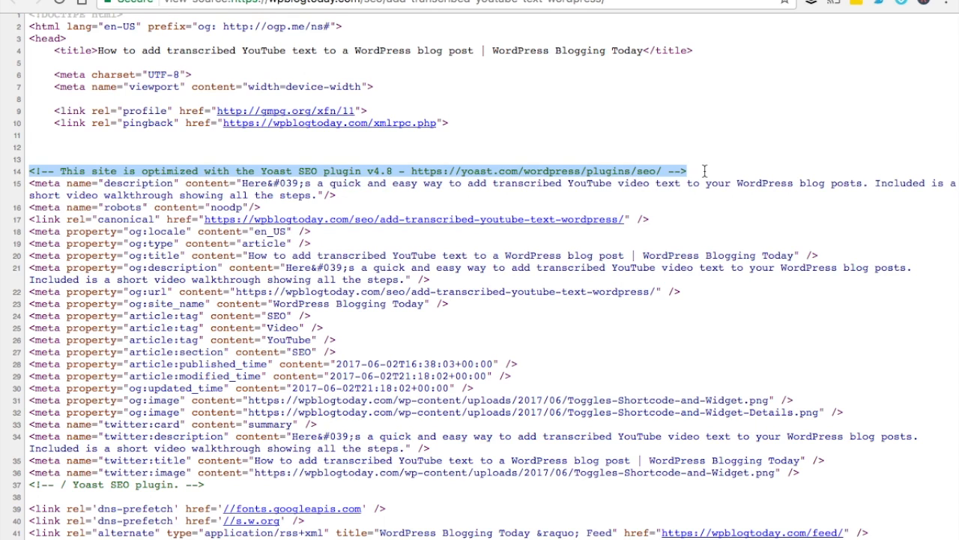
left_click(398, 300)
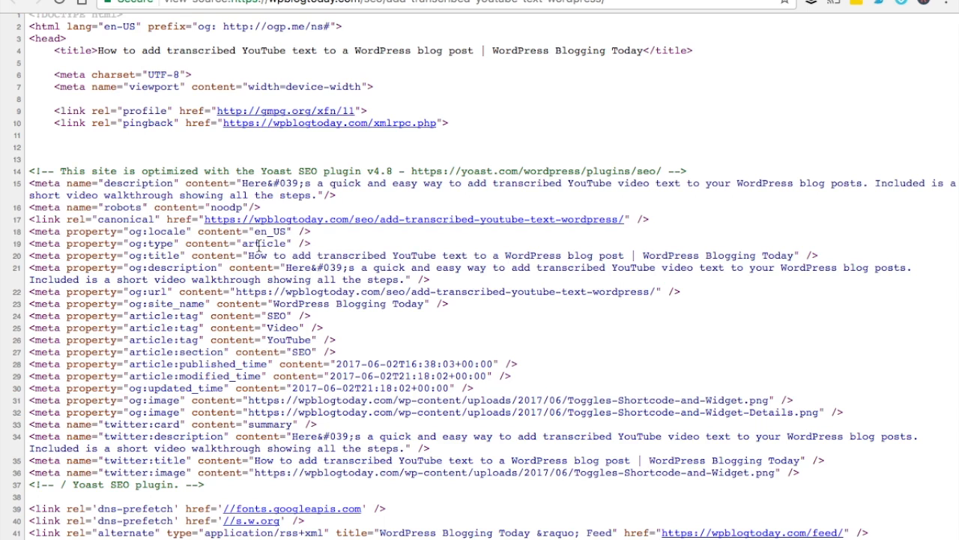
Check og:type article, og:title, og:description and the SEO, Video and YouTube article tags
double_click(259, 244)
left_click_drag(249, 256, 622, 255)
left_click_drag(417, 268, 559, 268)
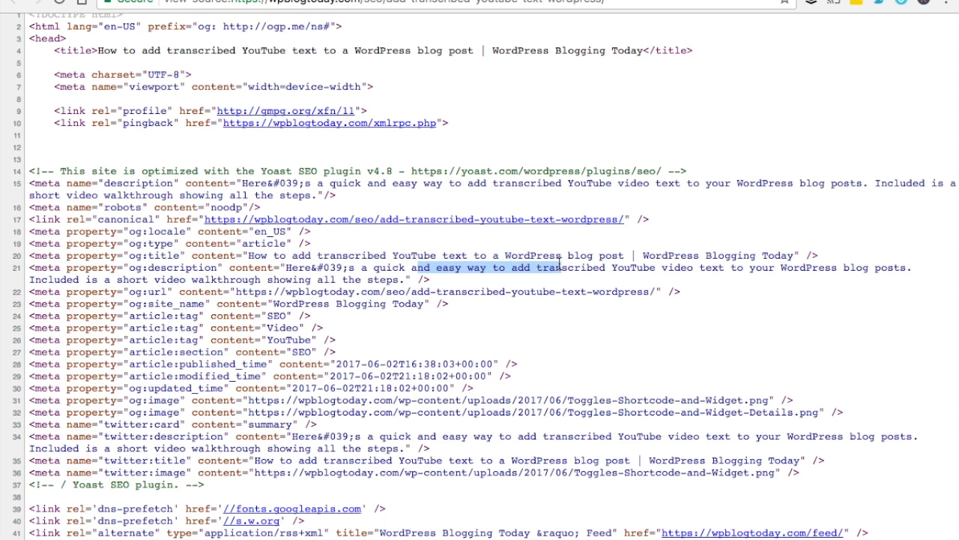
double_click(279, 316)
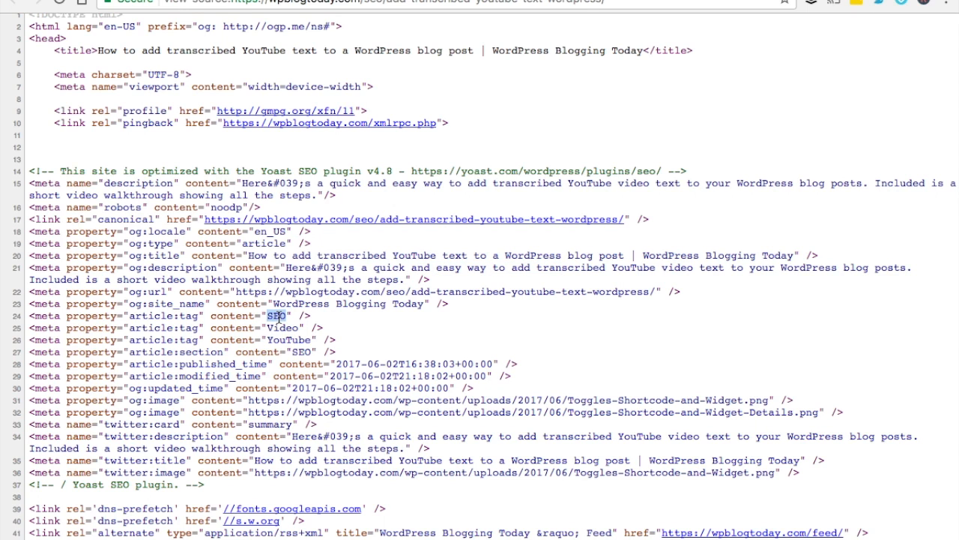
double_click(283, 328)
double_click(290, 340)
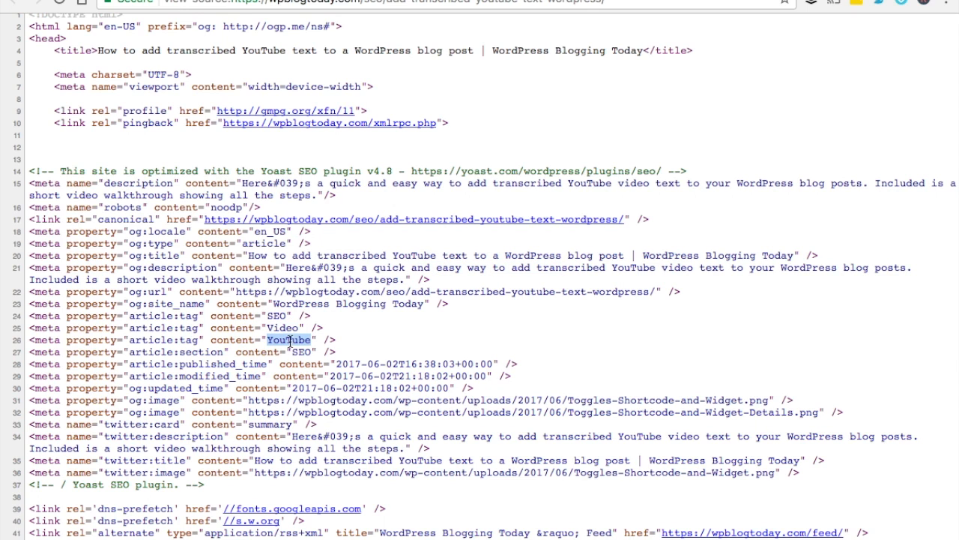
Check the second og:image URL and the twitter:card meta tag
scroll(424, 333, "down", 2)
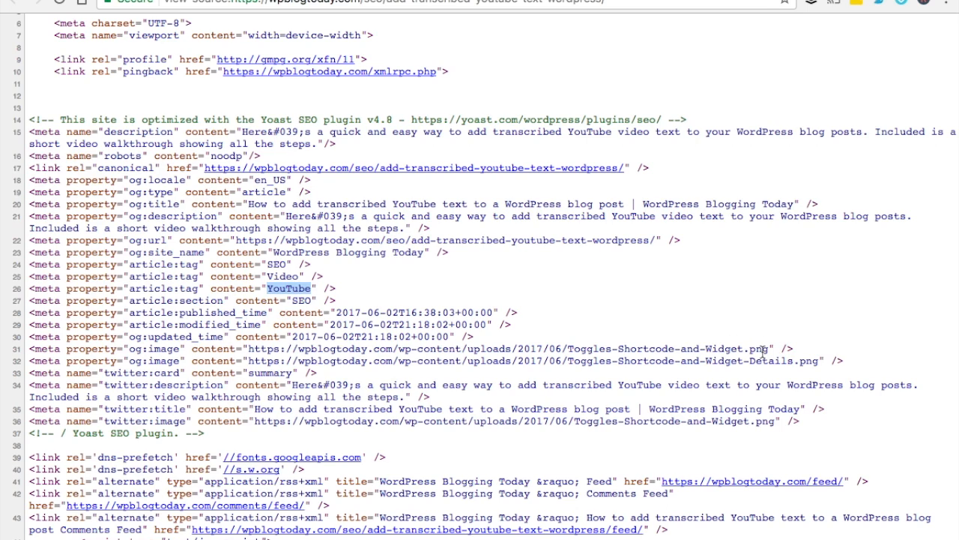
left_click_drag(766, 357, 250, 361)
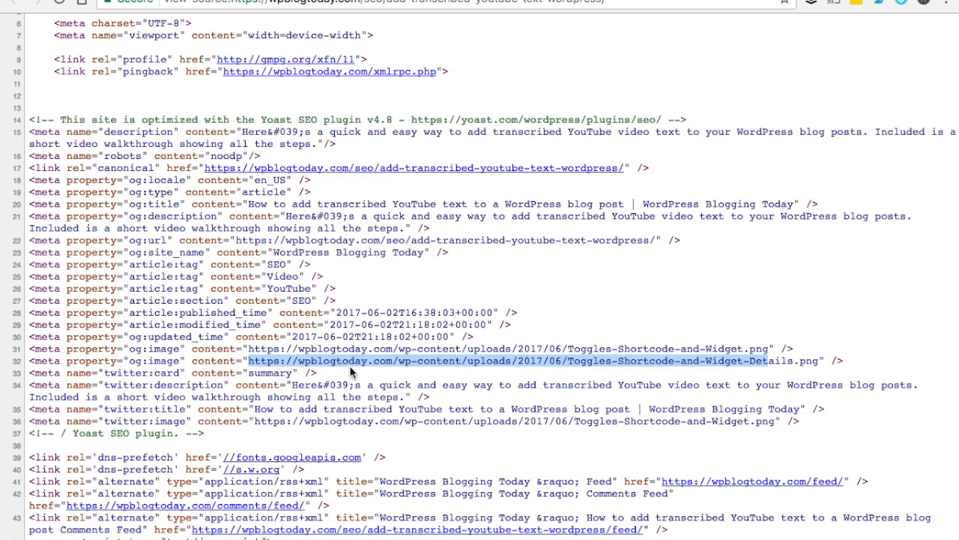
scroll(350, 365, "down", 1)
left_click(148, 336)
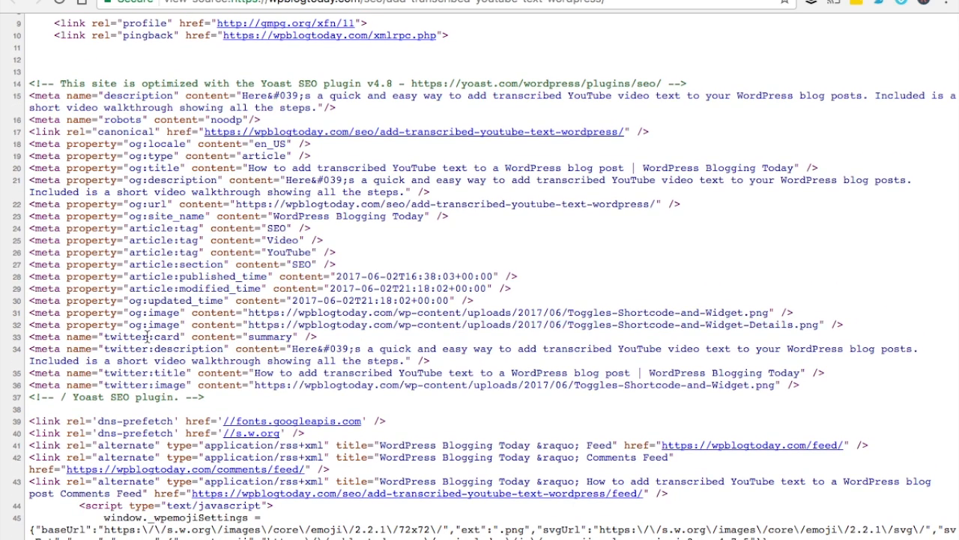
double_click(144, 338)
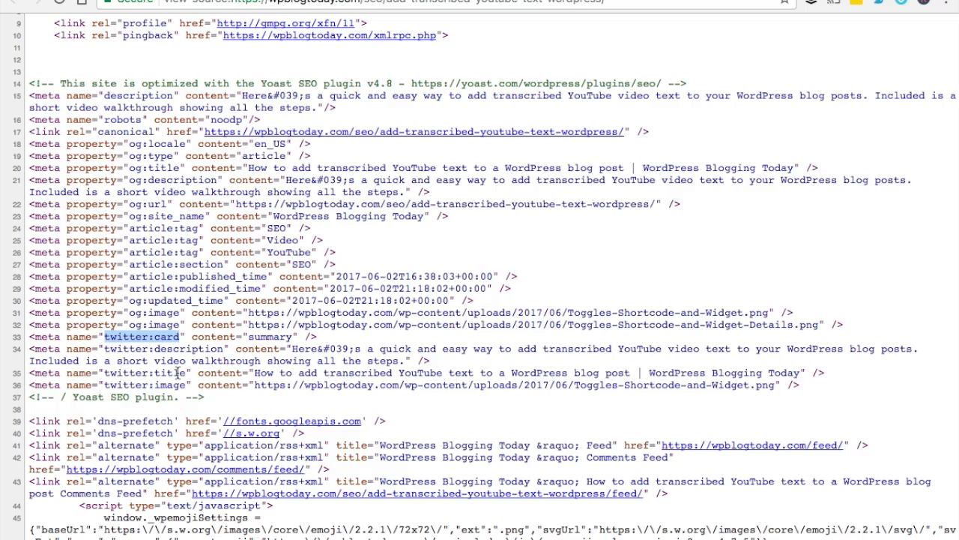
scroll(178, 373, "down", 2)
scroll(508, 330, "down", 2)
scroll(508, 331, "up", 5)
scroll(510, 328, "down", 2)
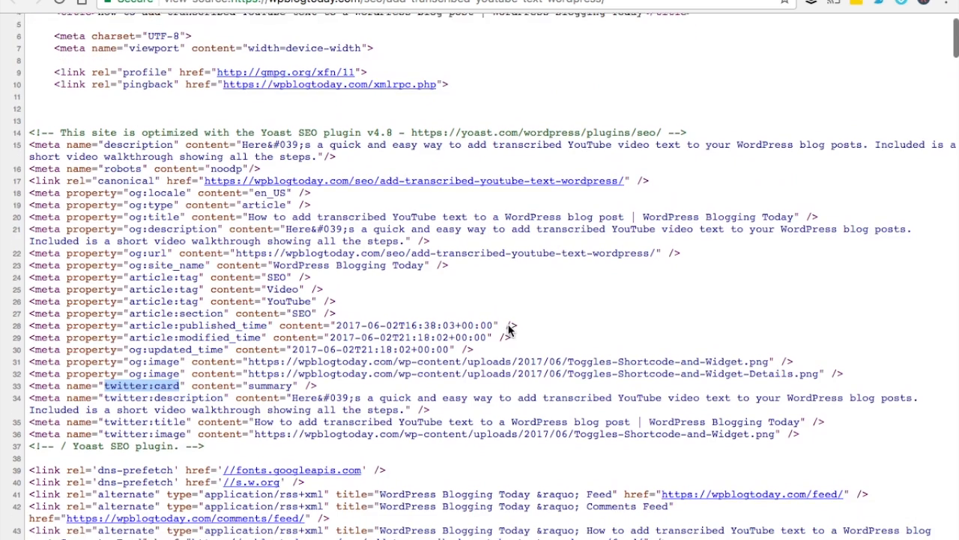
scroll(508, 323, "up", 2)
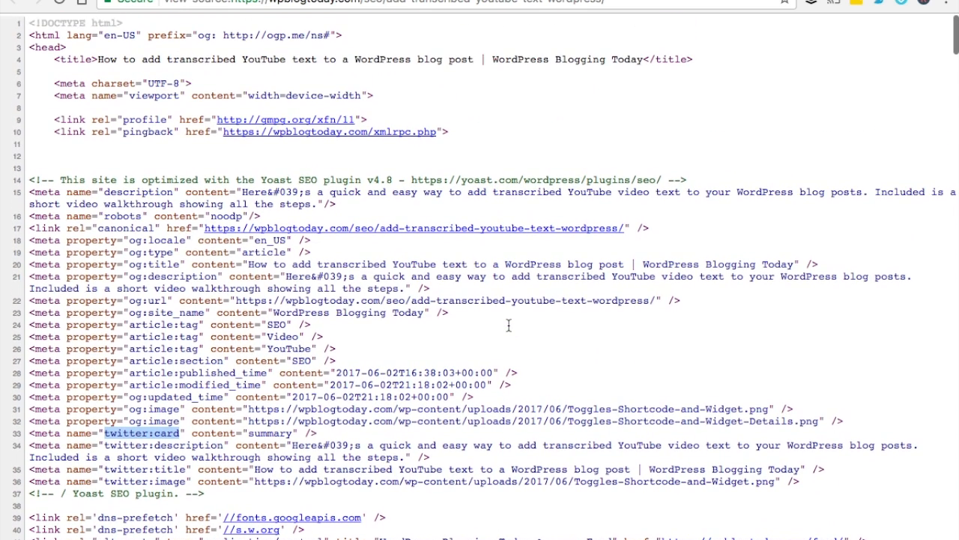
left_click(525, 0)
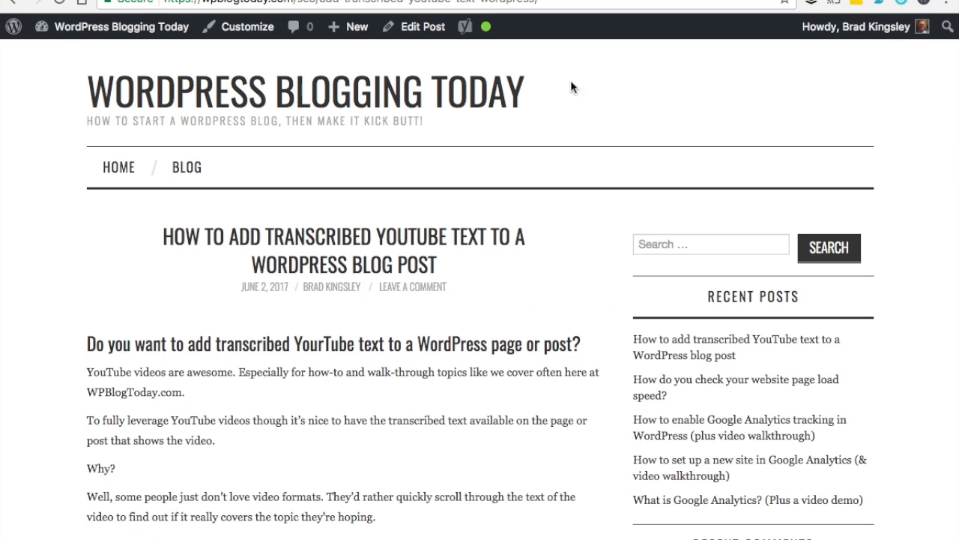